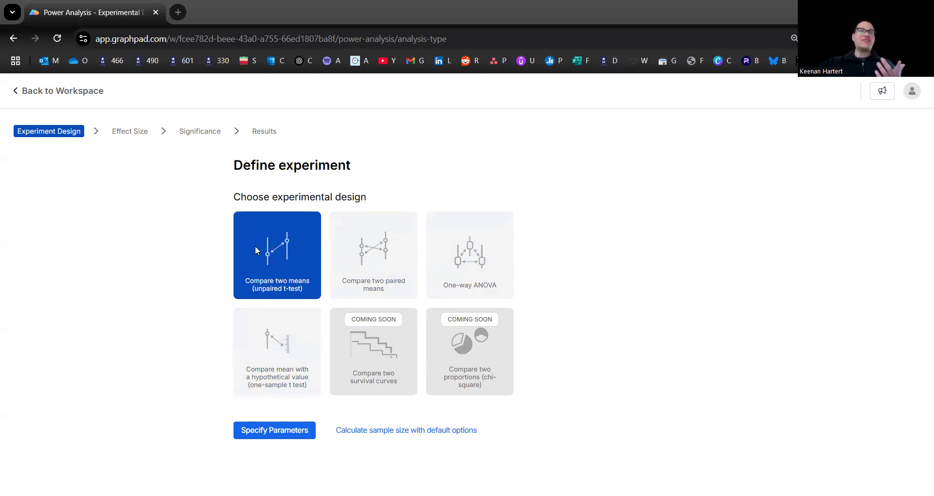
Continue with the unpaired t-test design and base the standardized effect size on group means and standard deviations.
{"action": "left_click", "coordinate": [271, 431]}
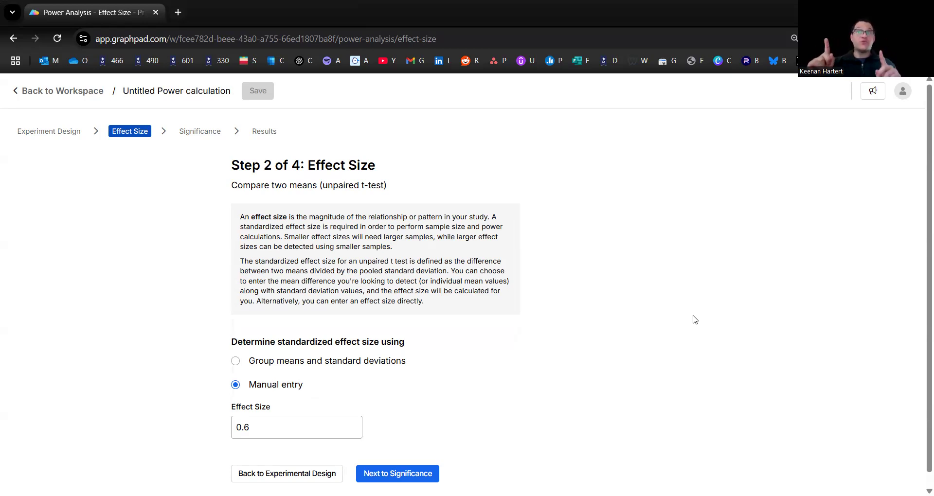
{"action": "scroll", "coordinate": [694, 319], "scroll_direction": "down", "scroll_amount": 1}
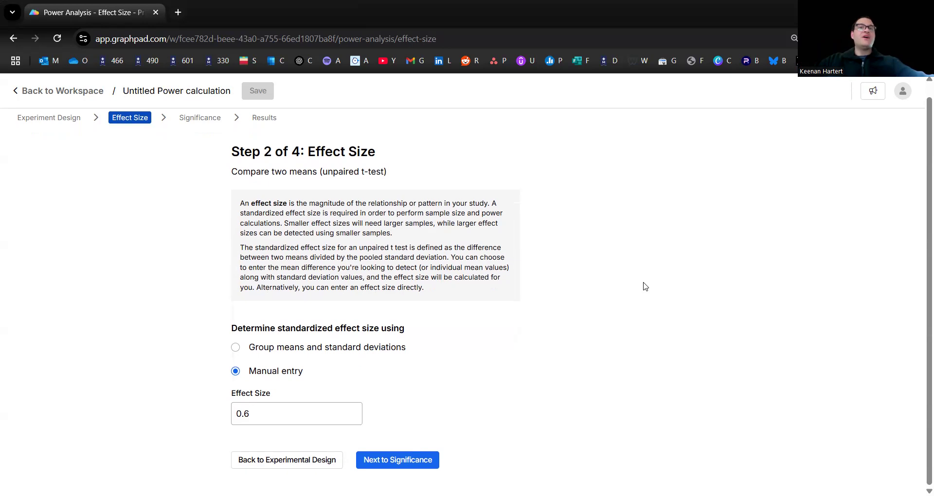
{"action": "double_click", "coordinate": [271, 417]}
{"action": "left_click", "coordinate": [271, 415]}
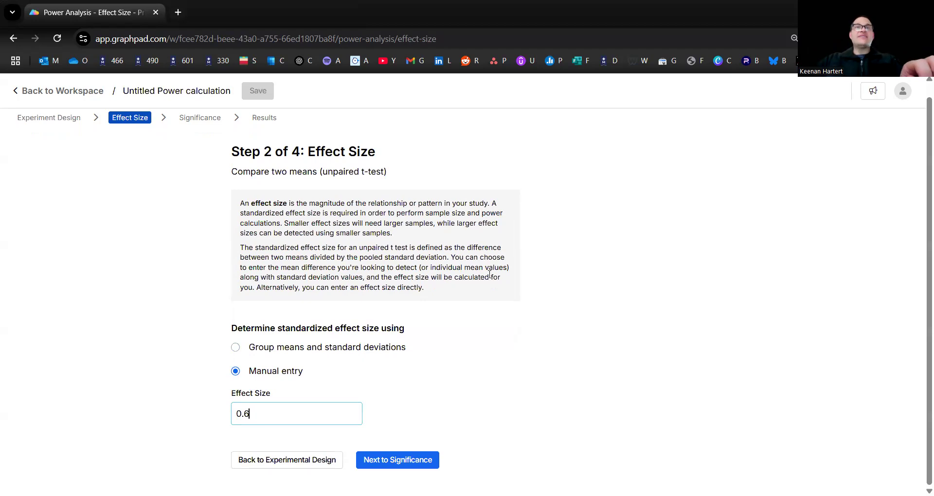
{"action": "key", "text": "ctrl+minus"}
{"action": "key", "text": "ctrl+minus"}
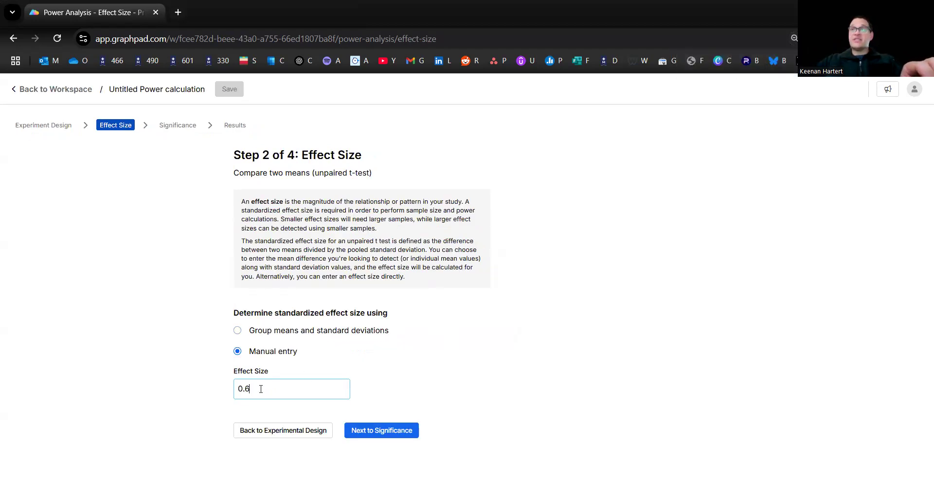
{"action": "left_click", "coordinate": [273, 331]}
{"action": "scroll", "coordinate": [469, 261], "scroll_direction": "down", "scroll_amount": 3}
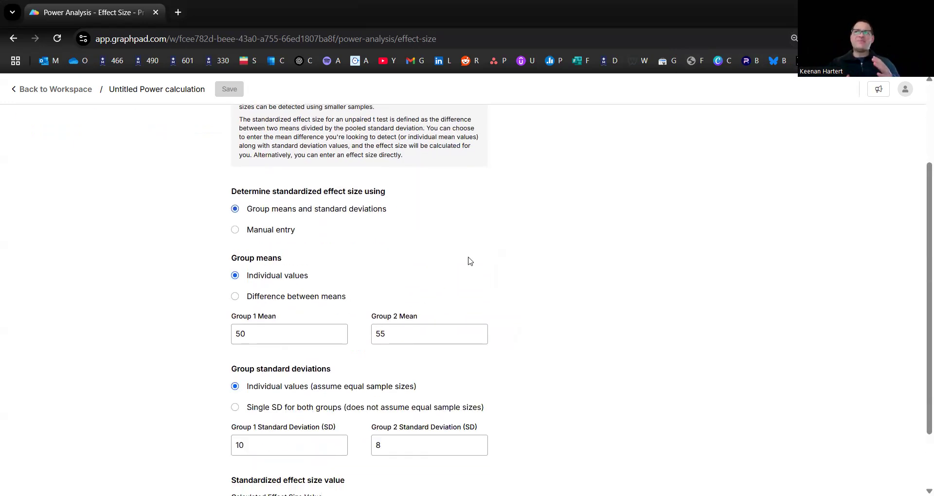
Set the Group 1 mean to 70 and the Group 2 mean to 60.
{"action": "double_click", "coordinate": [273, 341]}
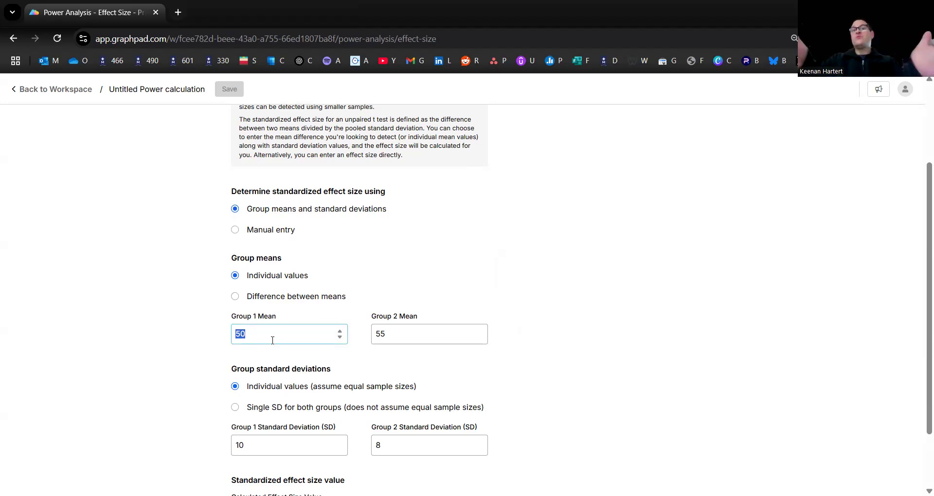
{"action": "type", "text": "70"}
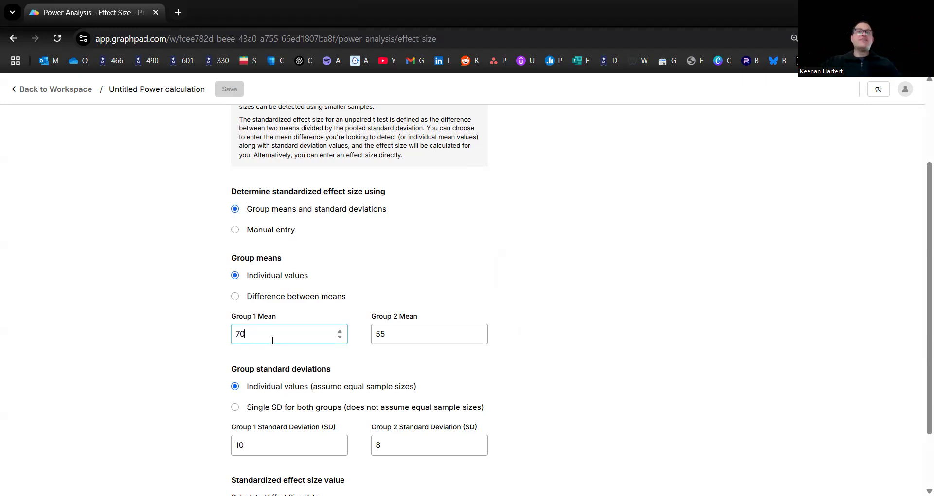
{"action": "double_click", "coordinate": [379, 333]}
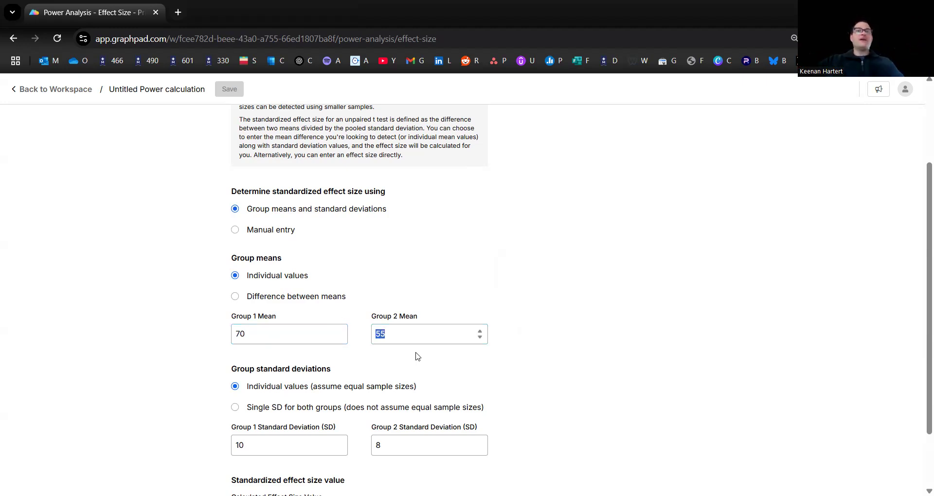
{"action": "type", "text": "60"}
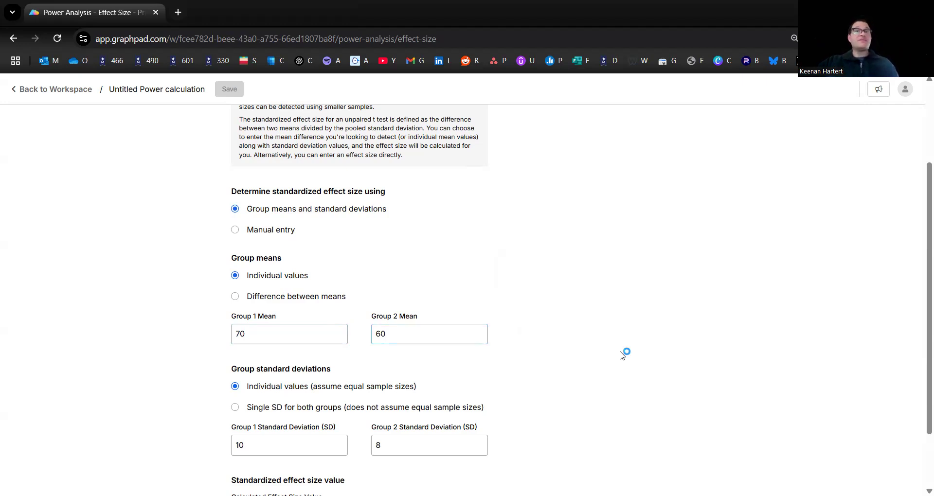
Using individual standard deviations, set Group 1 SD to 15 and Group 2 SD to 20, and check the calculated effect size.
{"action": "scroll", "coordinate": [624, 352], "scroll_direction": "down", "scroll_amount": 2}
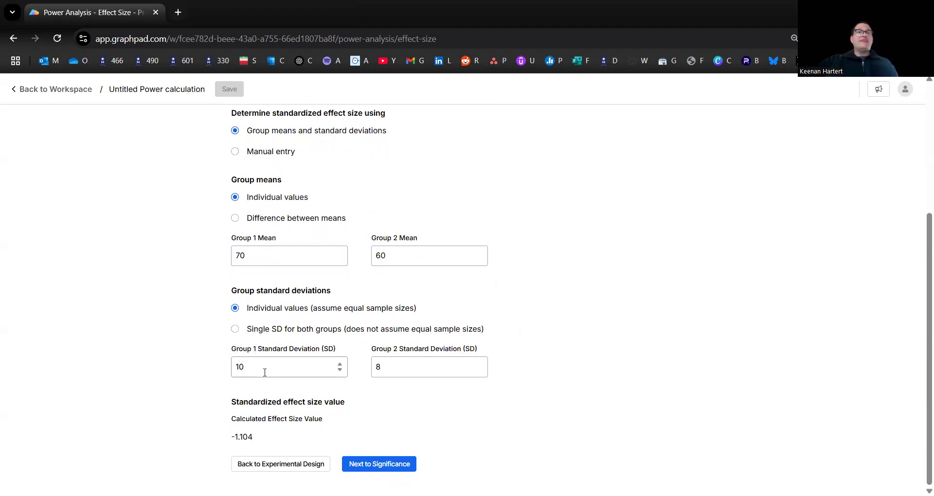
{"action": "left_click", "coordinate": [235, 330]}
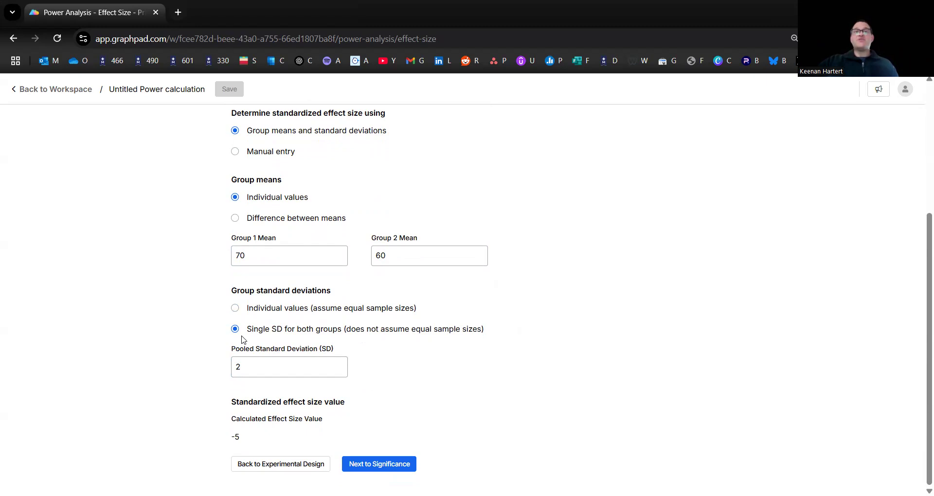
{"action": "left_click", "coordinate": [234, 308]}
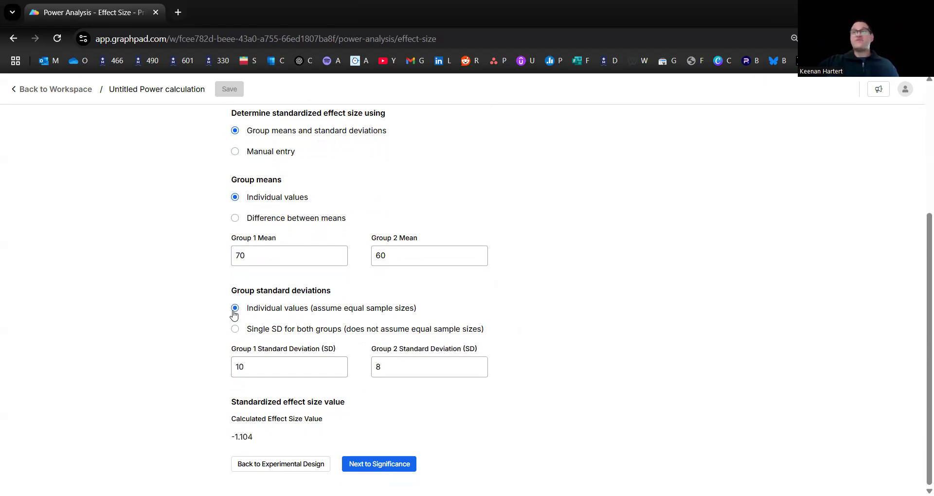
{"action": "double_click", "coordinate": [246, 365]}
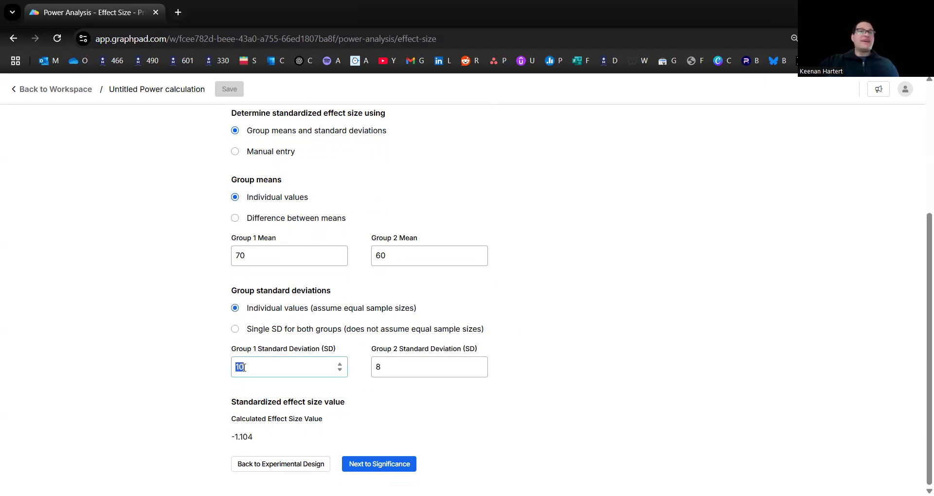
{"action": "type", "text": "15"}
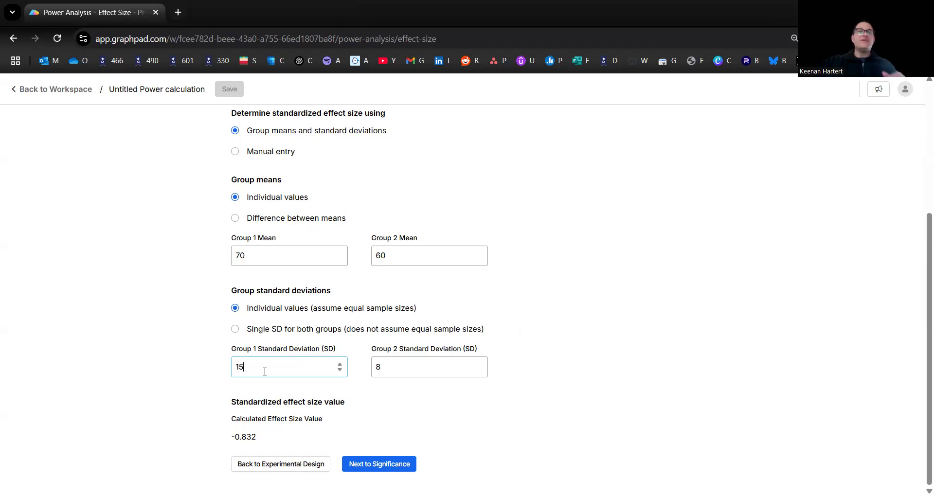
{"action": "double_click", "coordinate": [391, 370]}
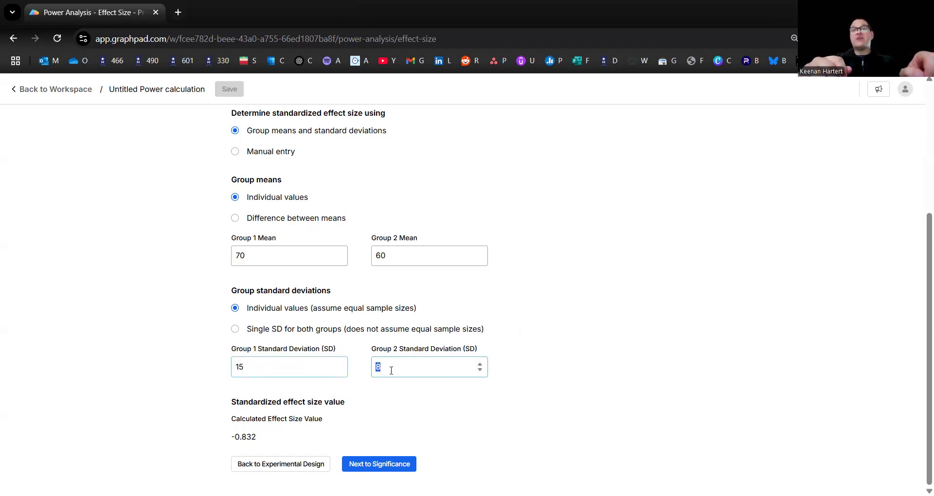
{"action": "type", "text": "20"}
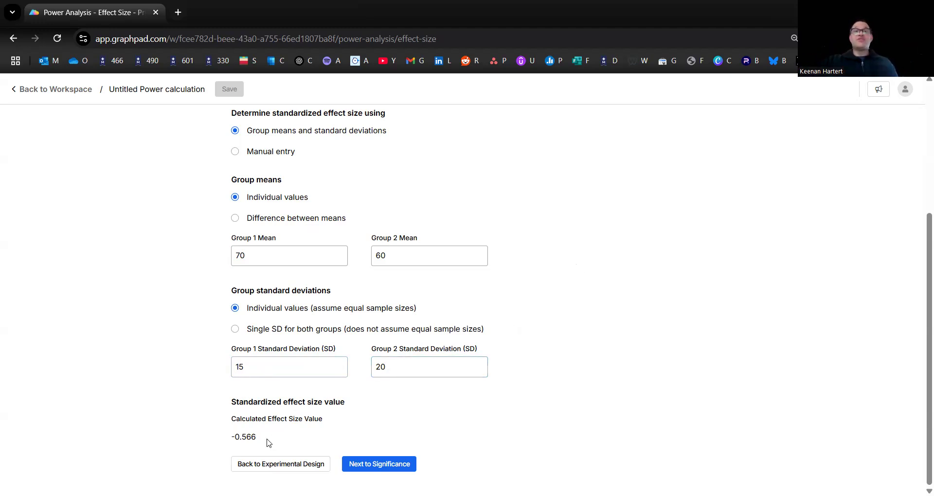
{"action": "left_click_drag", "start_coordinate": [268, 442], "coordinate": [231, 420]}
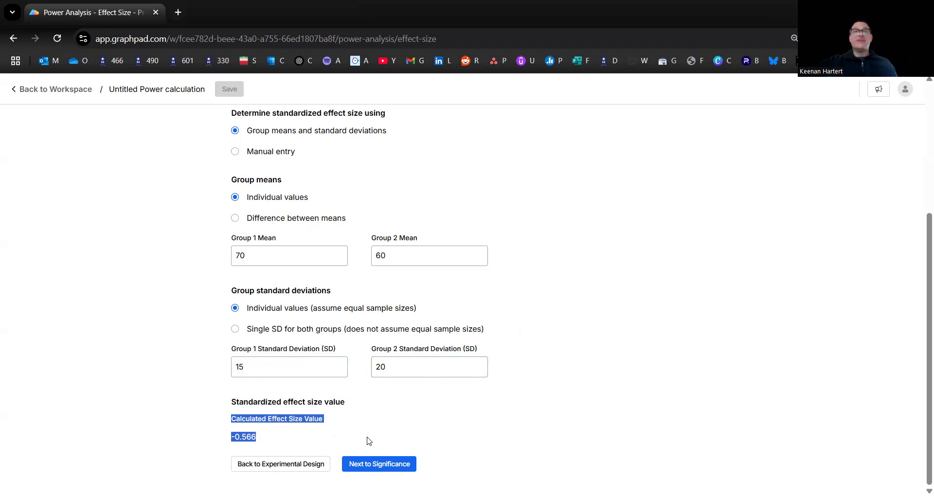
{"action": "left_click", "coordinate": [282, 434]}
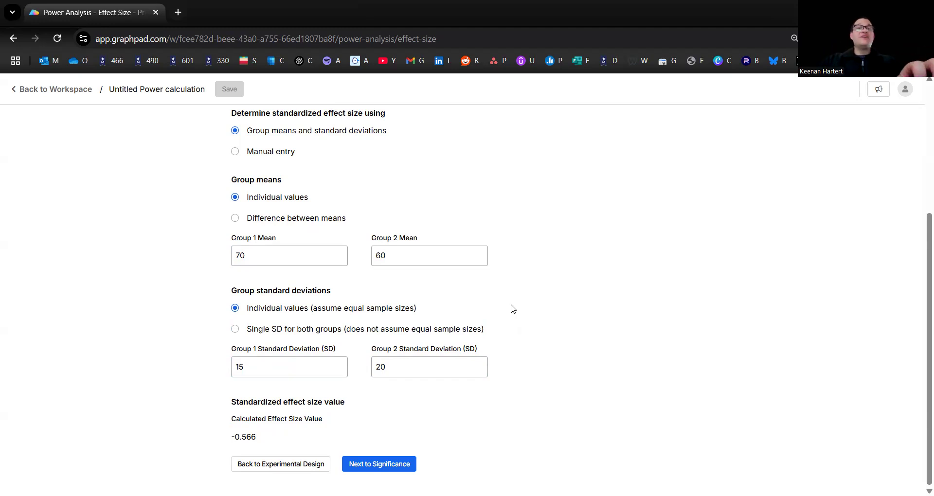
Proceed to the significance settings and keep a 0.05 significance level with a two-tailed hypothesis.
{"action": "key", "text": "ctrl+minus"}
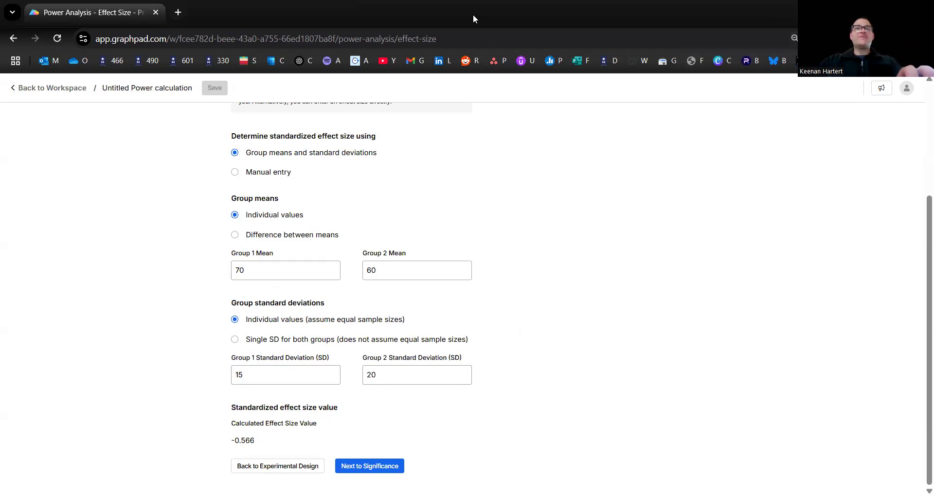
{"action": "left_click", "coordinate": [383, 466]}
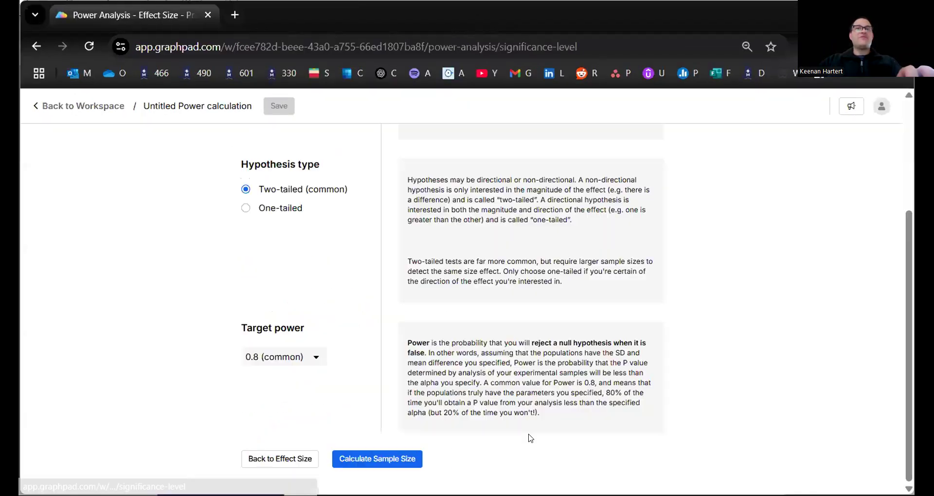
{"action": "scroll", "coordinate": [362, 287], "scroll_direction": "up", "scroll_amount": 5}
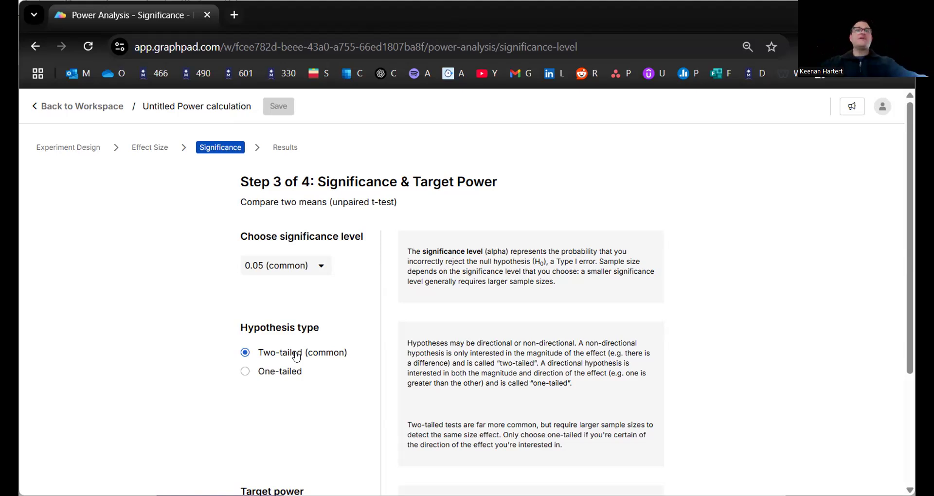
{"action": "scroll", "coordinate": [302, 430], "scroll_direction": "down", "scroll_amount": 2}
{"action": "left_click", "coordinate": [286, 194]}
{"action": "left_click", "coordinate": [292, 211]}
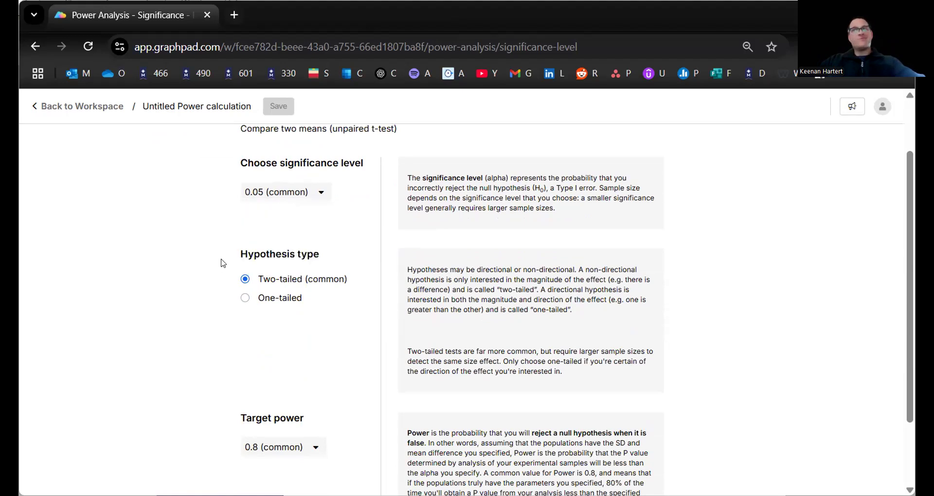
{"action": "scroll", "coordinate": [175, 346], "scroll_direction": "down", "scroll_amount": 2}
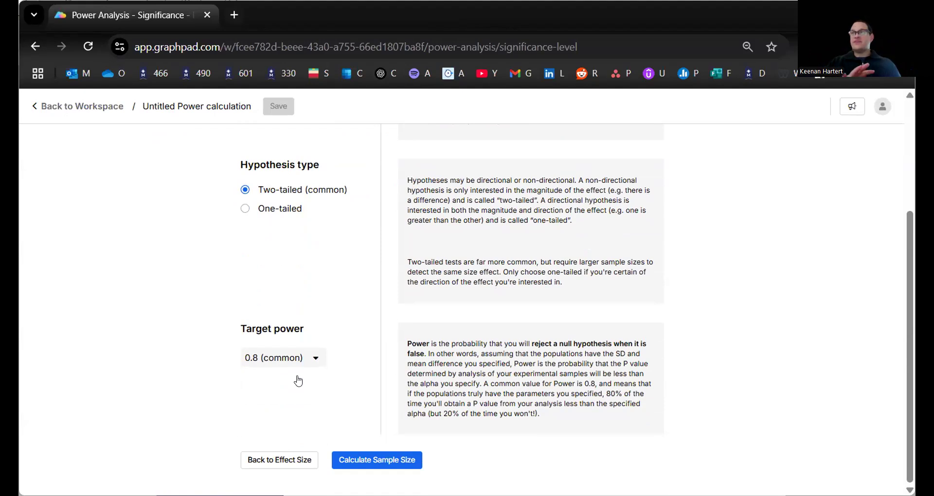
Choose the common target power of 0.8 and calculate the sample size.
{"action": "left_click", "coordinate": [270, 357]}
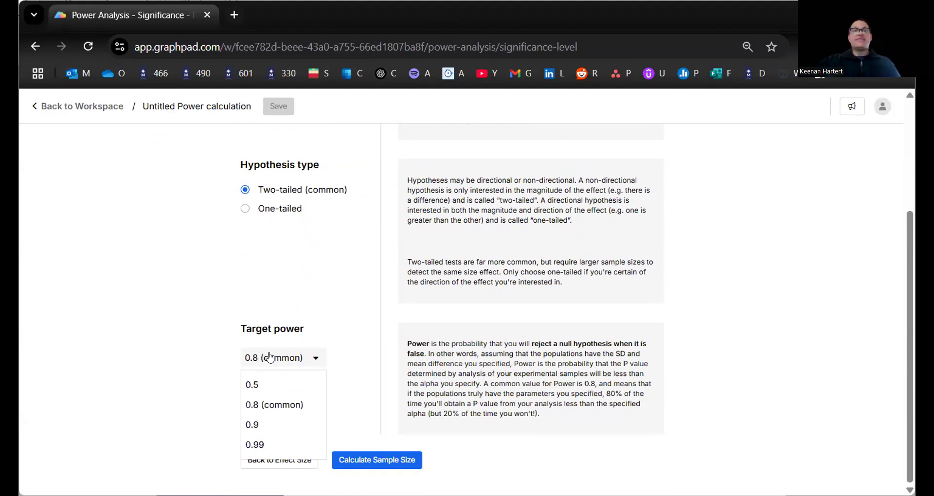
{"action": "left_click", "coordinate": [293, 380]}
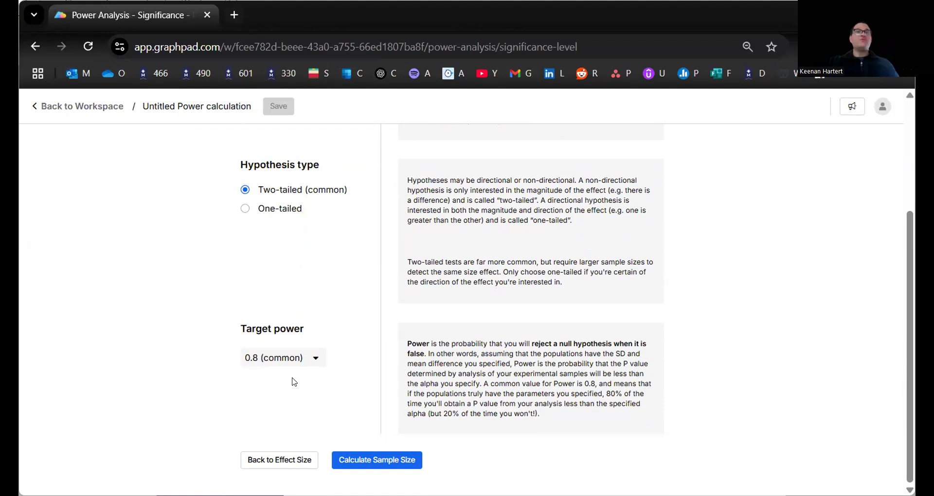
{"action": "left_click", "coordinate": [282, 357]}
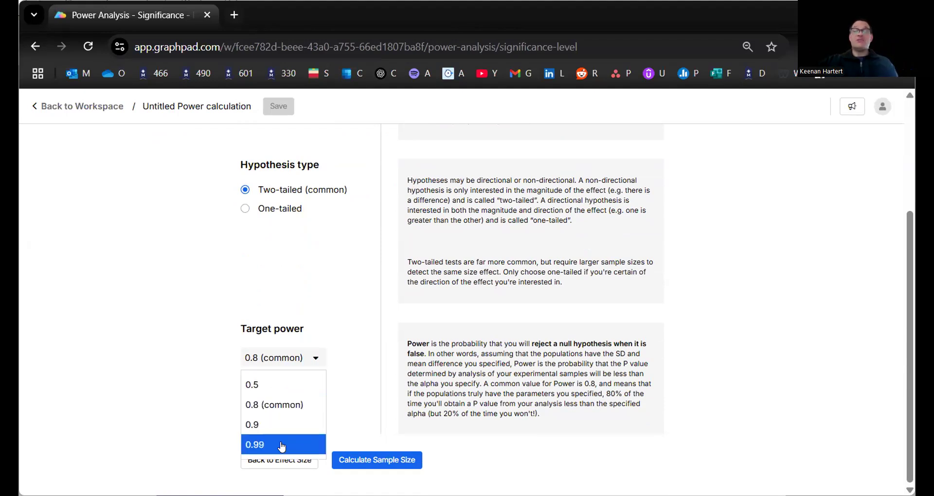
{"action": "left_click", "coordinate": [277, 409]}
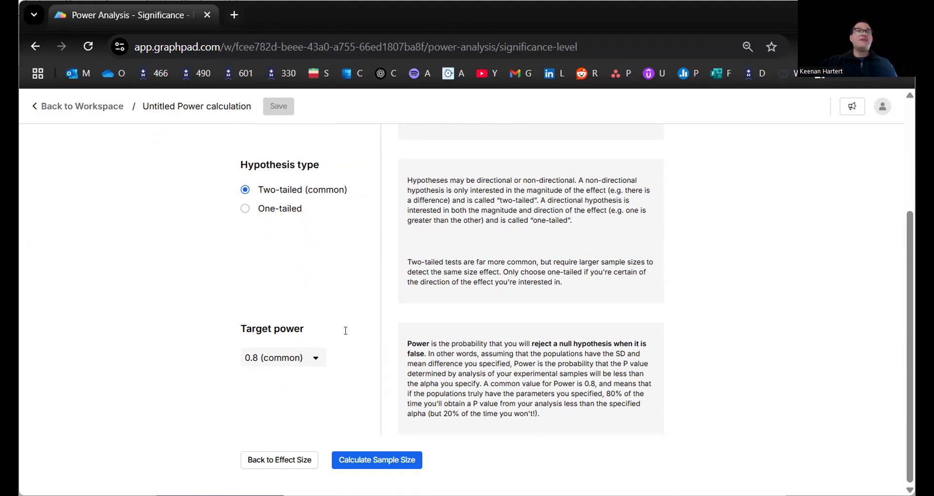
{"action": "left_click", "coordinate": [377, 460]}
Review the sample size needed per group and the explanation of statistical power in the analysis results.
{"action": "scroll", "coordinate": [521, 384], "scroll_direction": "up", "scroll_amount": 5}
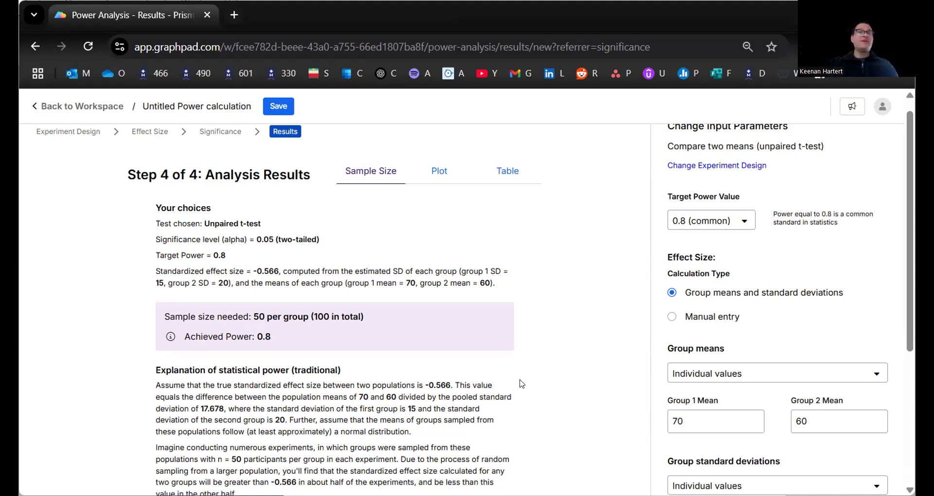
{"action": "left_click_drag", "start_coordinate": [252, 311], "coordinate": [364, 316]}
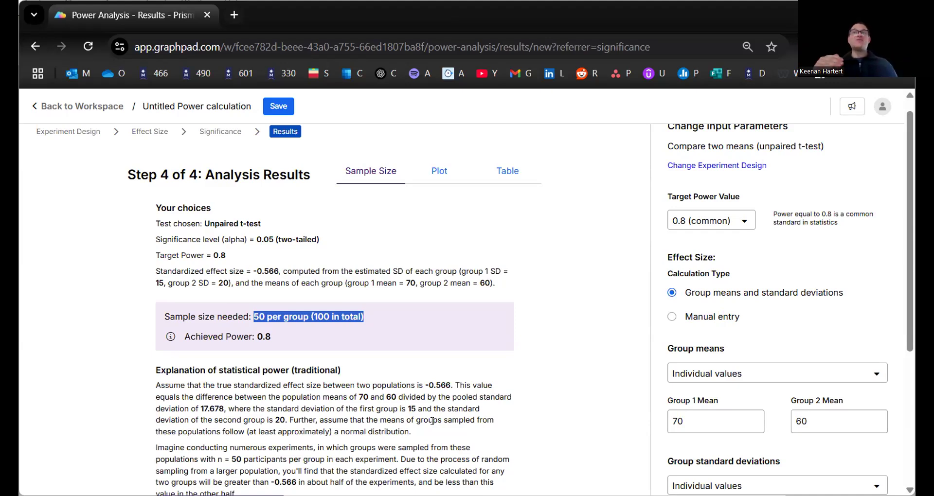
{"action": "left_click", "coordinate": [510, 355]}
{"action": "scroll", "coordinate": [520, 350], "scroll_direction": "down", "scroll_amount": 3}
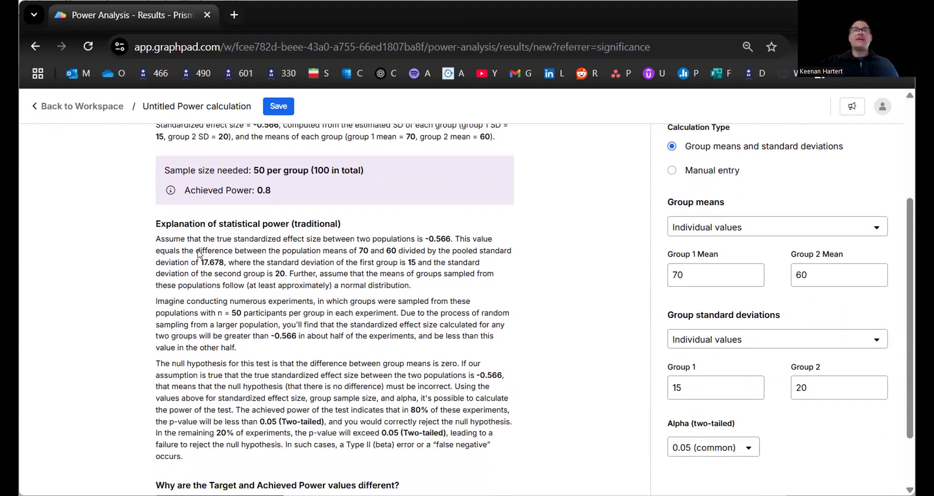
{"action": "left_click_drag", "start_coordinate": [155, 223], "coordinate": [278, 463]}
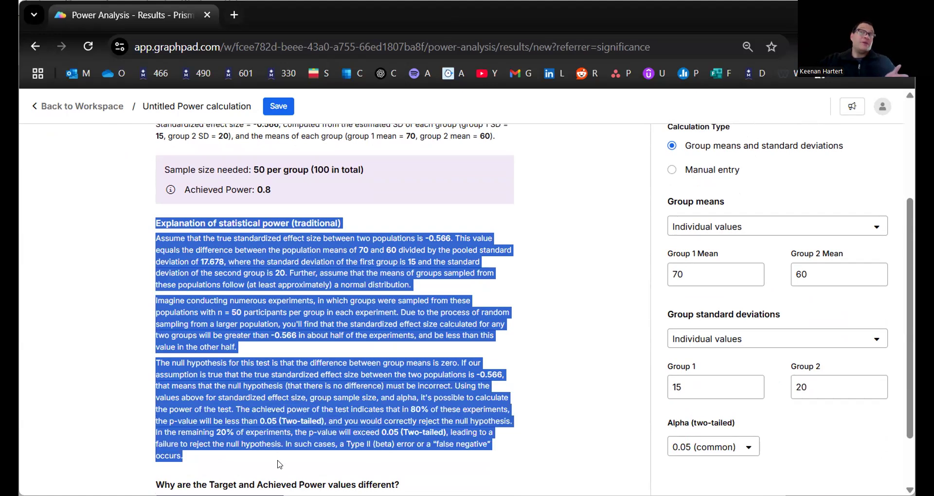
{"action": "scroll", "coordinate": [356, 374], "scroll_direction": "down", "scroll_amount": 1}
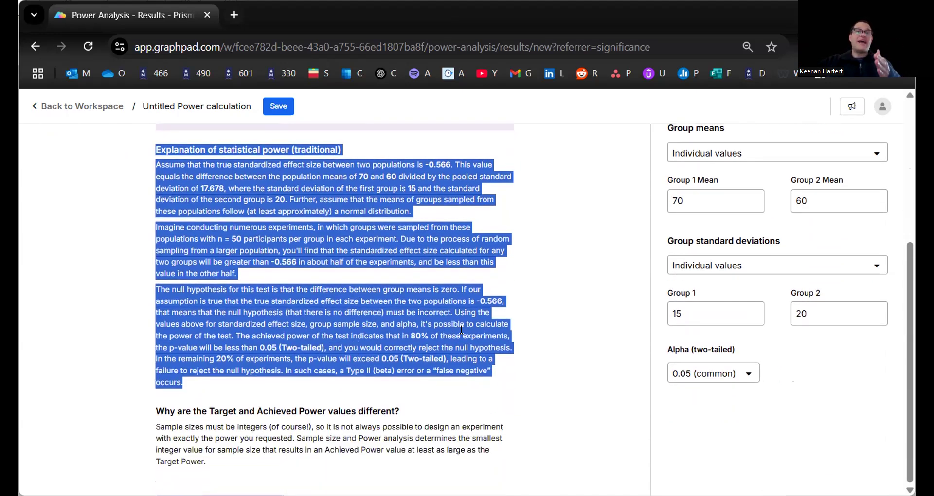
{"action": "scroll", "coordinate": [579, 354], "scroll_direction": "up", "scroll_amount": 5}
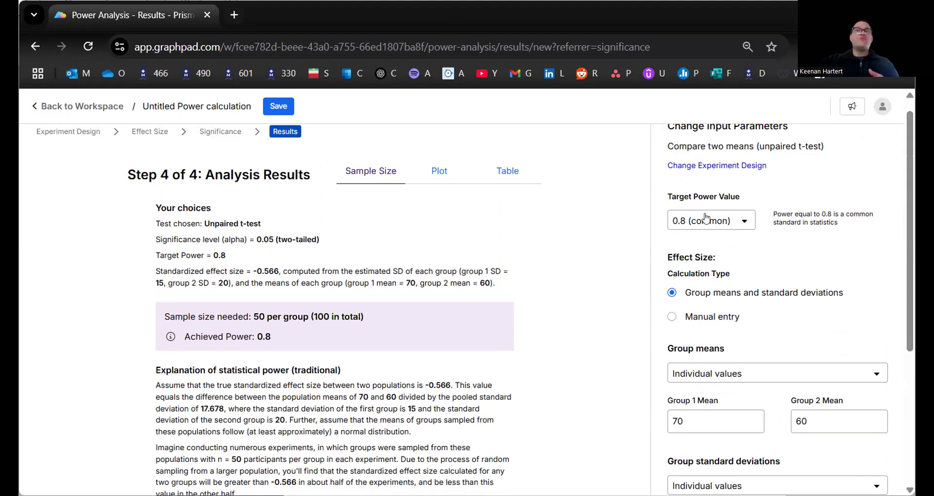
{"action": "left_click_drag", "start_coordinate": [254, 317], "coordinate": [368, 317]}
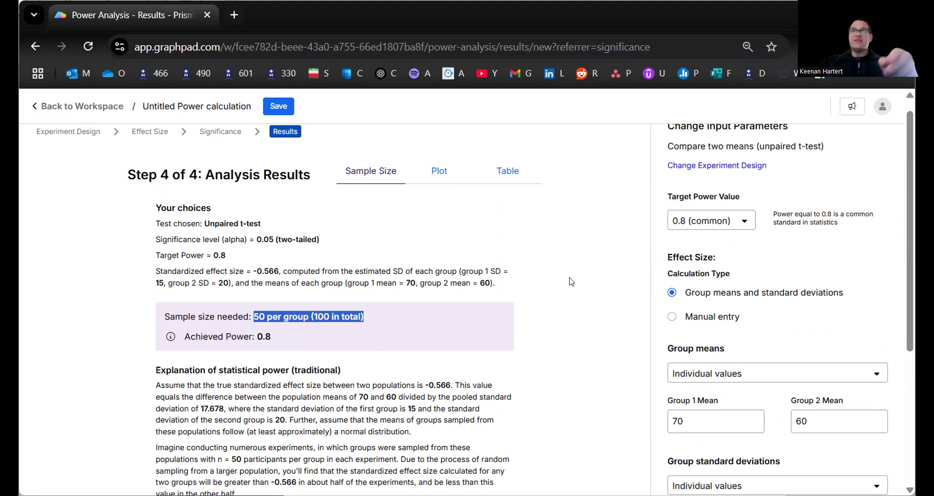
{"action": "left_click", "coordinate": [369, 316]}
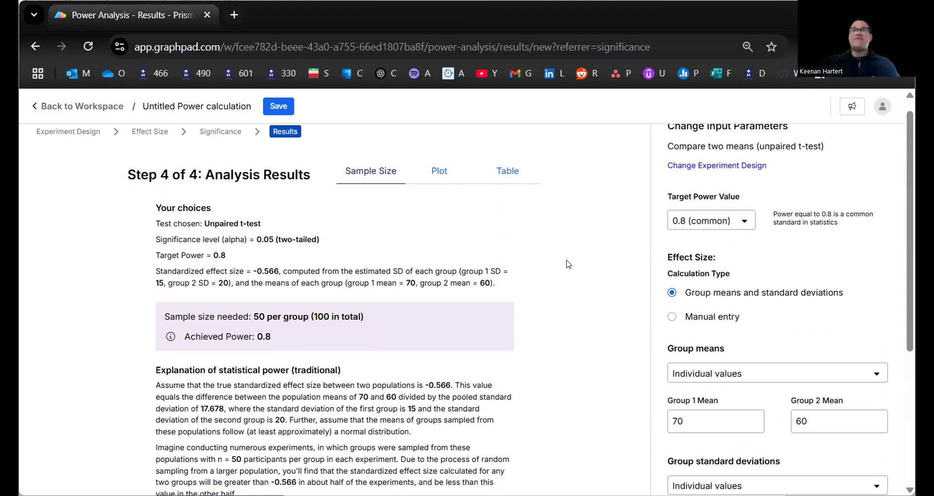
Try a target power of 0.9, followed by 0.99, to compare the sample size needed at each level.
{"action": "left_click", "coordinate": [691, 222]}
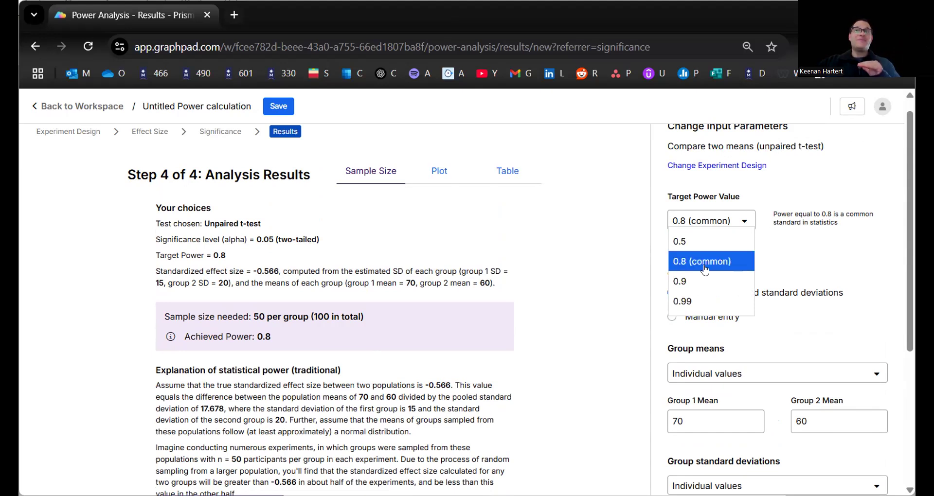
{"action": "left_click", "coordinate": [702, 281]}
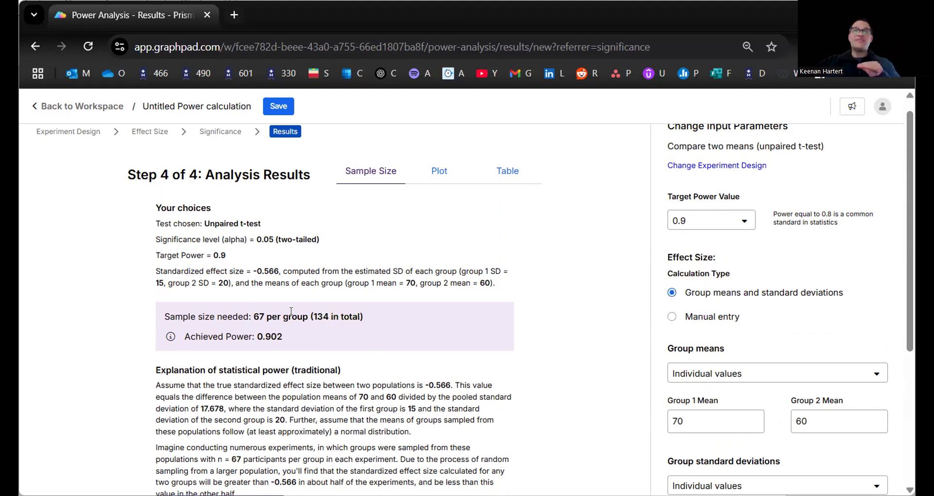
{"action": "left_click", "coordinate": [690, 222]}
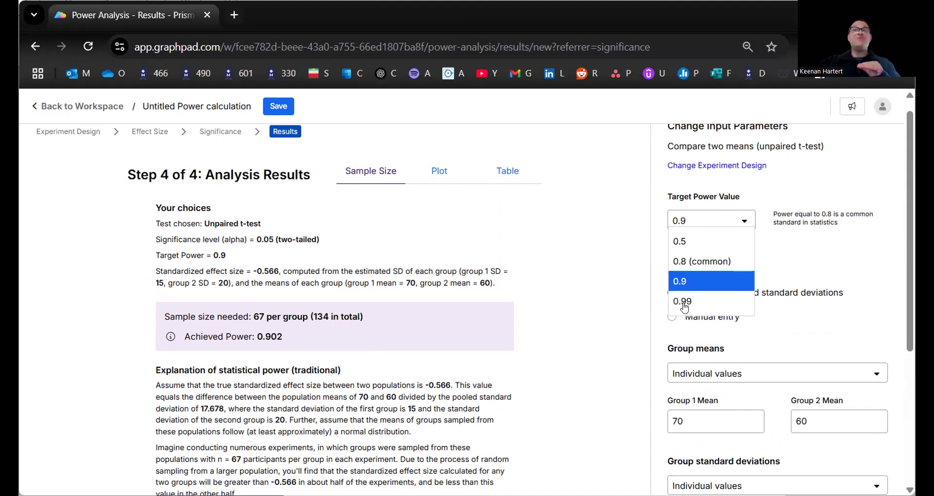
{"action": "left_click", "coordinate": [683, 301]}
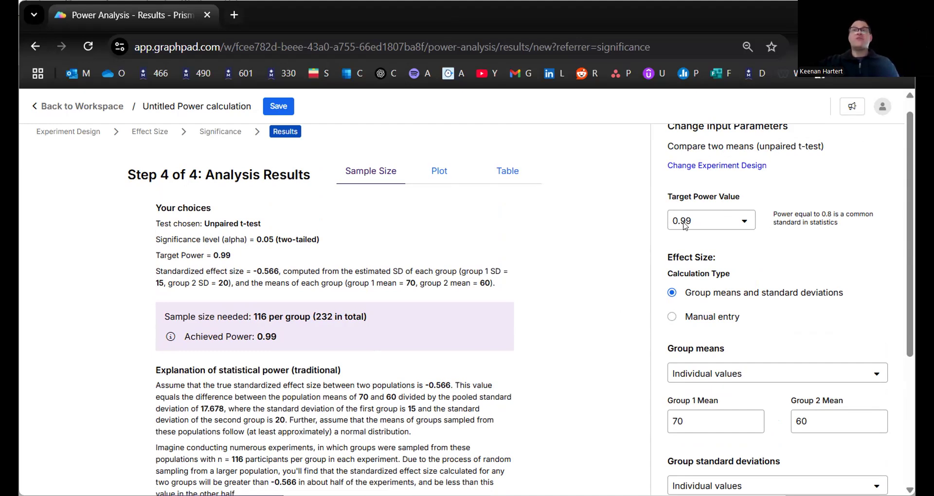
{"action": "left_click", "coordinate": [718, 221]}
{"action": "left_click", "coordinate": [529, 236]}
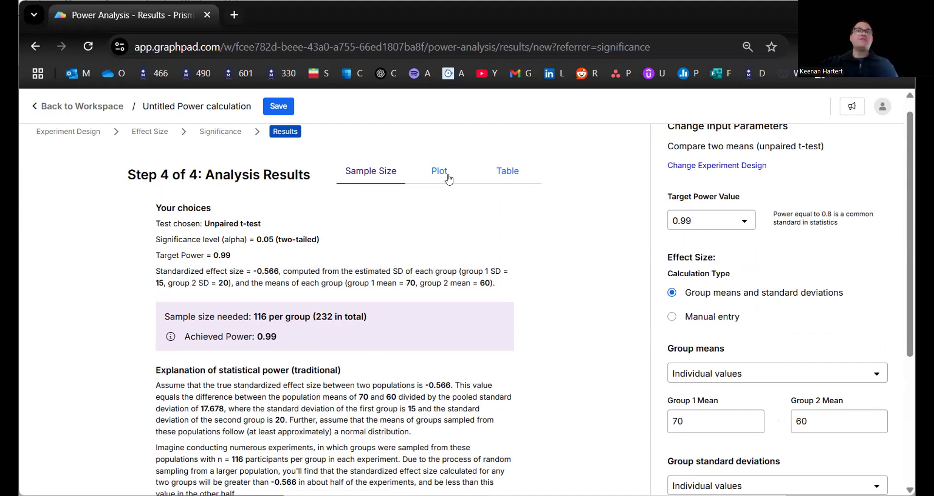
Examine the power-versus-sample-size plot, the table of detectable effect sizes, and the sample size results for the unpaired t-test.
{"action": "left_click", "coordinate": [445, 176]}
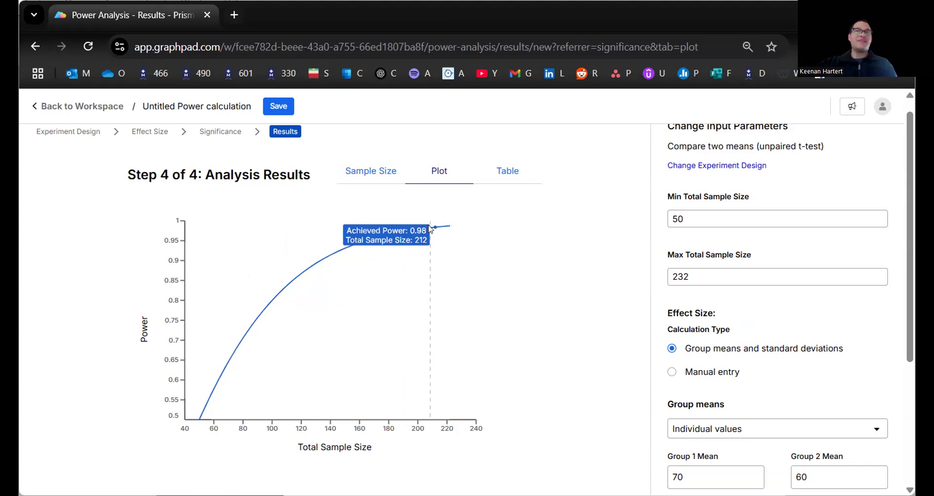
{"action": "left_click", "coordinate": [516, 175]}
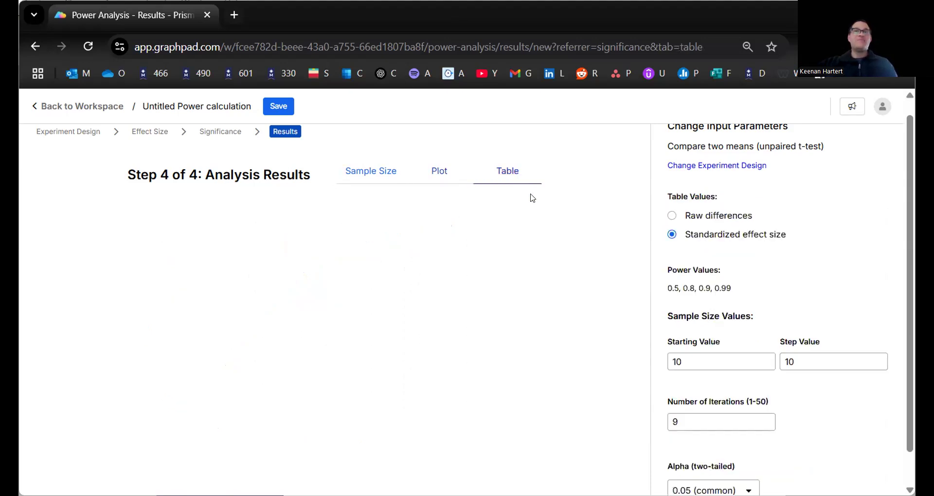
{"action": "scroll", "coordinate": [413, 374], "scroll_direction": "down", "scroll_amount": 1}
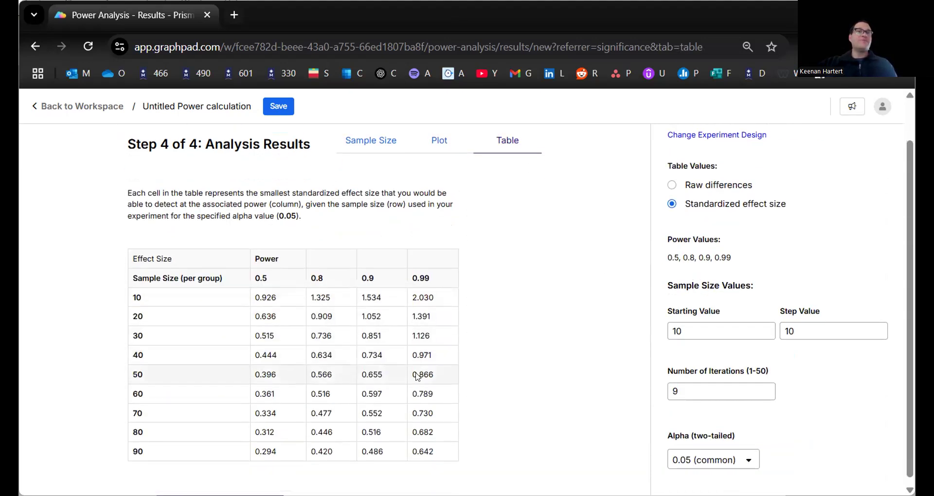
{"action": "scroll", "coordinate": [409, 385], "scroll_direction": "up", "scroll_amount": 1}
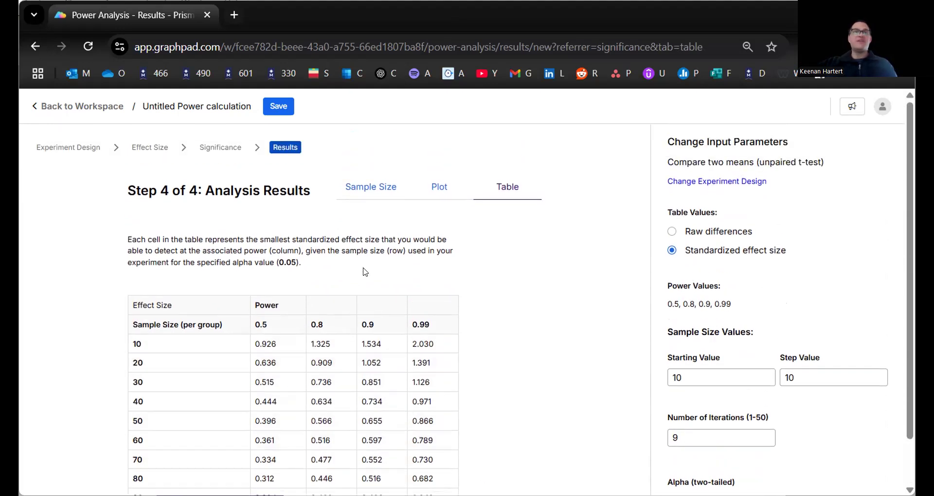
{"action": "left_click", "coordinate": [364, 186]}
{"action": "scroll", "coordinate": [532, 320], "scroll_direction": "down", "scroll_amount": 5}
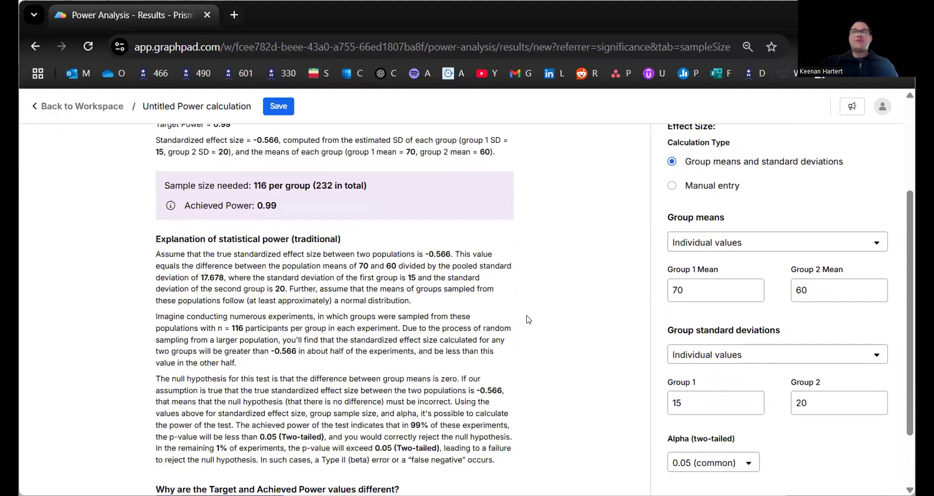
{"action": "scroll", "coordinate": [548, 296], "scroll_direction": "up", "scroll_amount": 3}
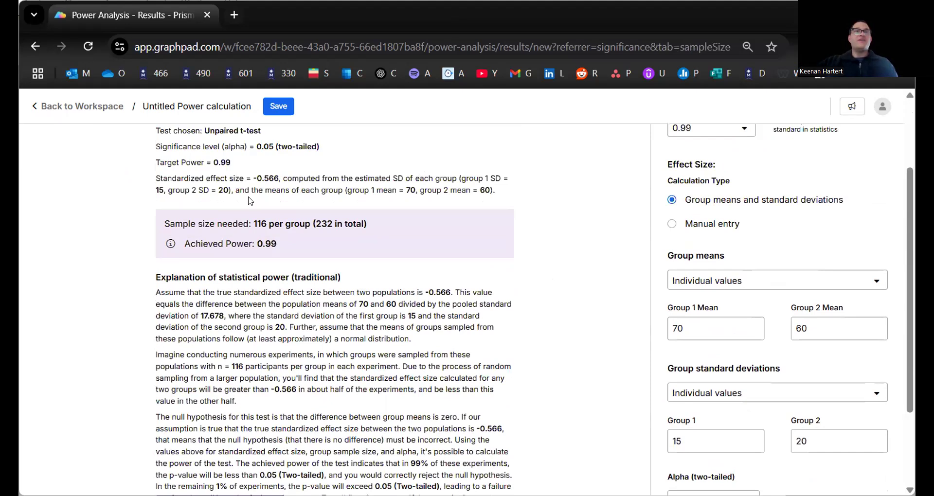
{"action": "scroll", "coordinate": [249, 199], "scroll_direction": "up", "scroll_amount": 2}
Switch the experiment design to a one-sample t test and base its effect size on a mean difference and standard deviation.
{"action": "left_click", "coordinate": [95, 147]}
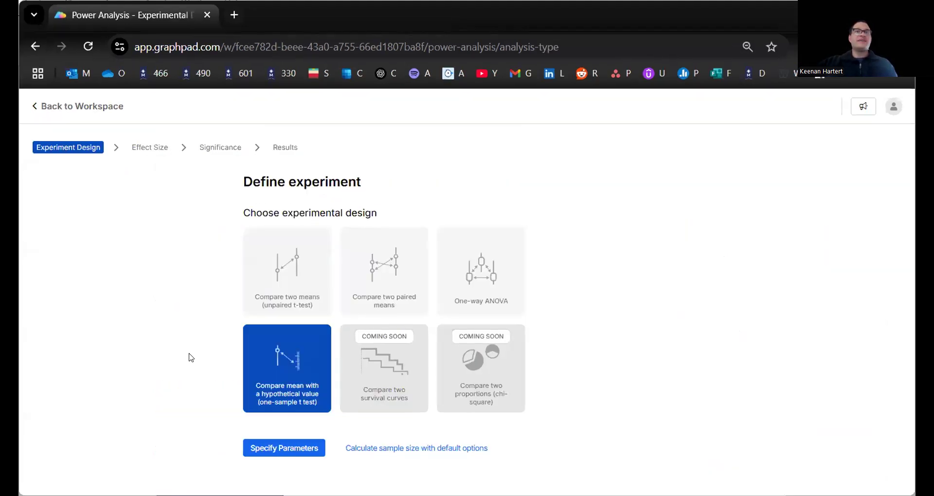
{"action": "left_click", "coordinate": [278, 453]}
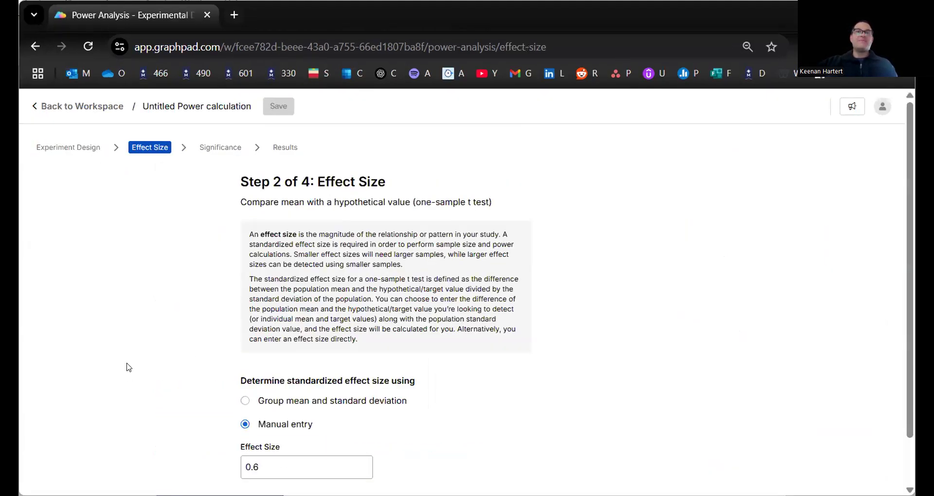
{"action": "scroll", "coordinate": [191, 371], "scroll_direction": "down", "scroll_amount": 1}
{"action": "left_click", "coordinate": [270, 347]}
{"action": "scroll", "coordinate": [143, 333], "scroll_direction": "down", "scroll_amount": 3}
{"action": "double_click", "coordinate": [277, 298]}
{"action": "left_click", "coordinate": [273, 257]}
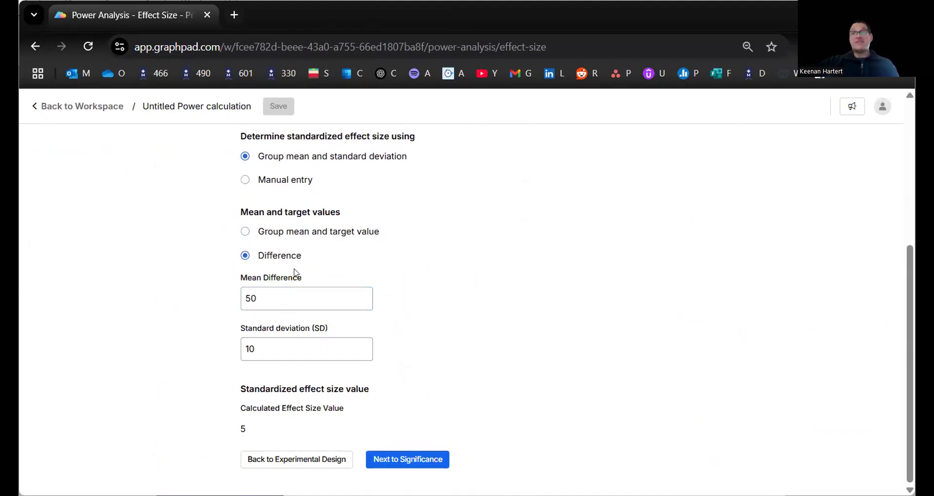
Set the mean difference to 10 and the standard deviation to 15 for the one-sample test.
{"action": "double_click", "coordinate": [278, 299]}
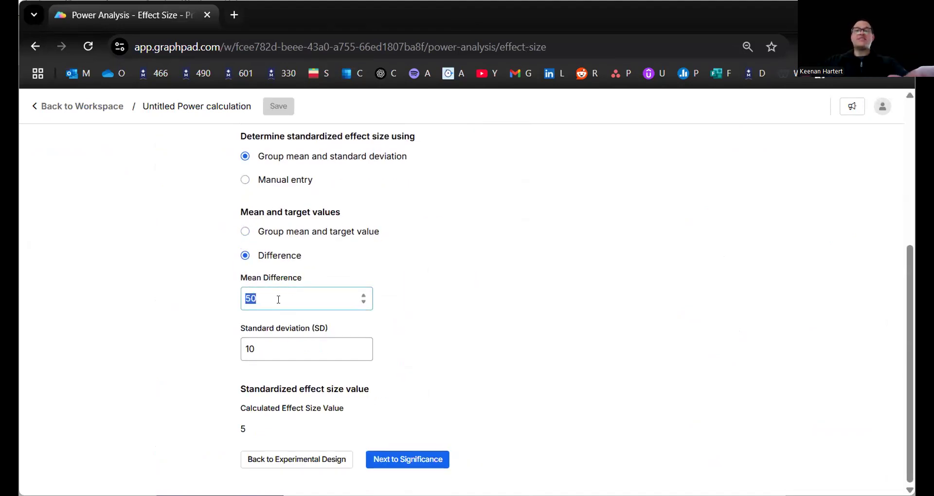
{"action": "type", "text": "10"}
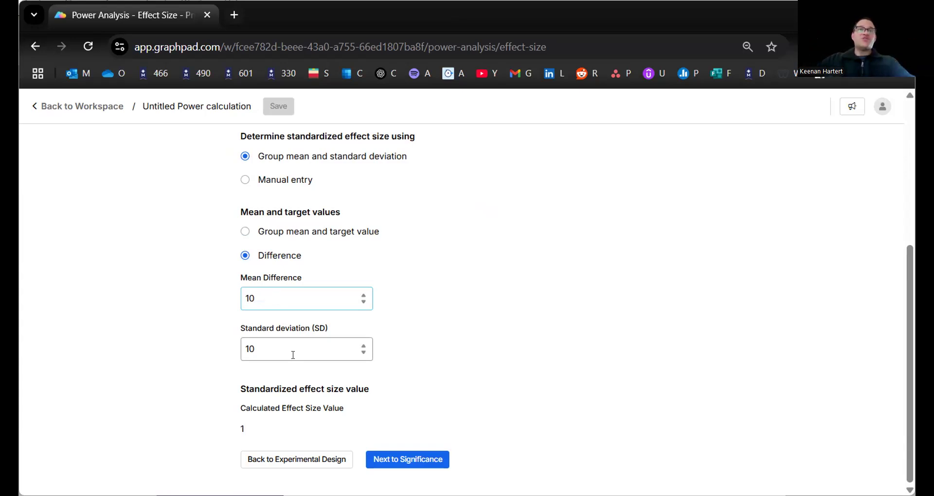
{"action": "double_click", "coordinate": [293, 355]}
{"action": "type", "text": "15"}
{"action": "left_click", "coordinate": [400, 307]}
{"action": "scroll", "coordinate": [400, 307], "scroll_direction": "up", "scroll_amount": 1}
{"action": "scroll", "coordinate": [436, 317], "scroll_direction": "down", "scroll_amount": 1}
Keep the 0.05 significance level, two-tailed hypothesis and 0.8 target power, and calculate the one-sample test's sample size.
{"action": "left_click", "coordinate": [414, 458]}
{"action": "scroll", "coordinate": [333, 331], "scroll_direction": "up", "scroll_amount": 2}
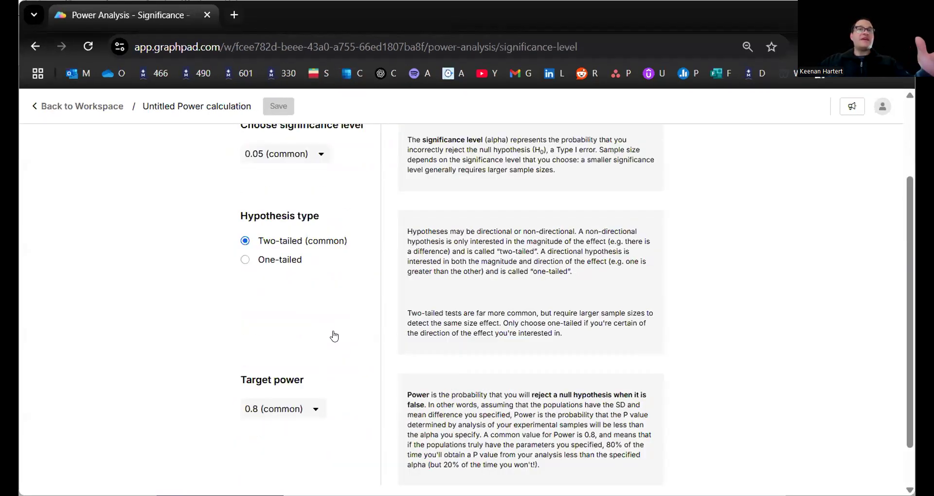
{"action": "scroll", "coordinate": [358, 373], "scroll_direction": "down", "scroll_amount": 3}
{"action": "left_click", "coordinate": [374, 459]}
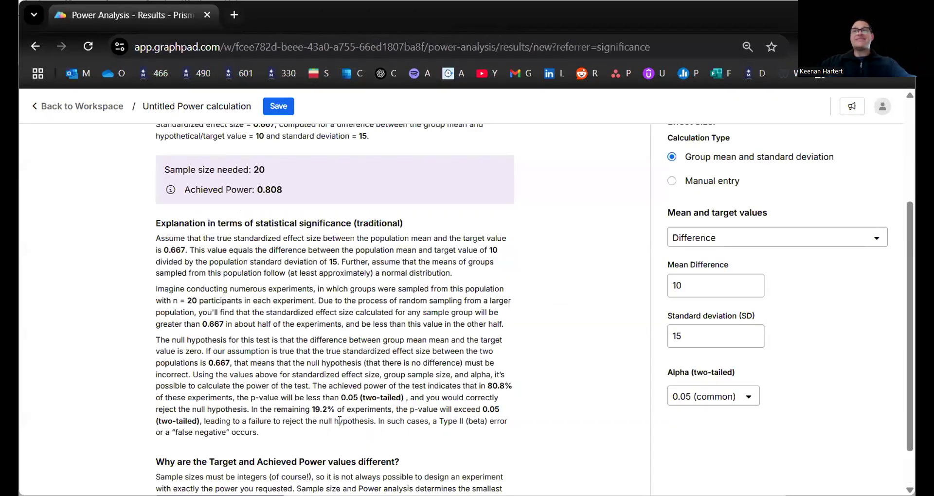
Review the sample size needed and the achieved power in the one-sample t test results.
{"action": "scroll", "coordinate": [339, 420], "scroll_direction": "up", "scroll_amount": 3}
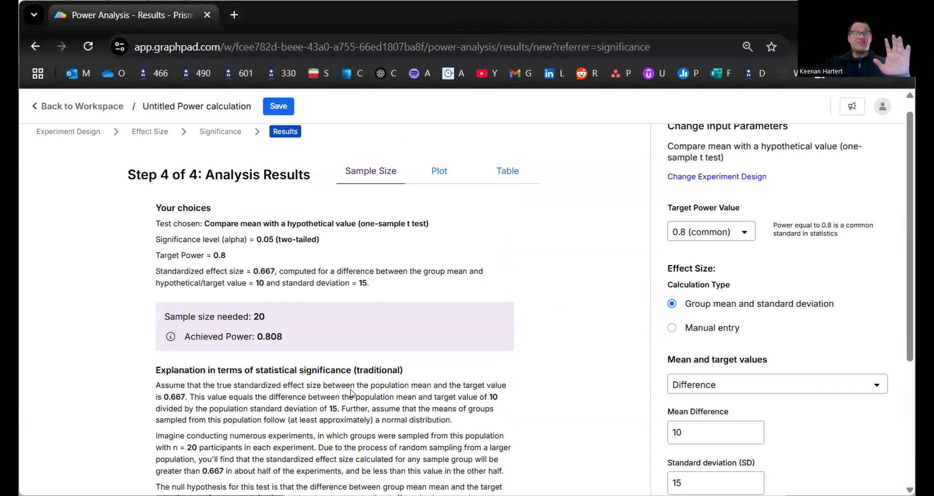
{"action": "double_click", "coordinate": [259, 317]}
{"action": "left_click_drag", "start_coordinate": [263, 337], "coordinate": [279, 337]}
{"action": "left_click", "coordinate": [267, 315]}
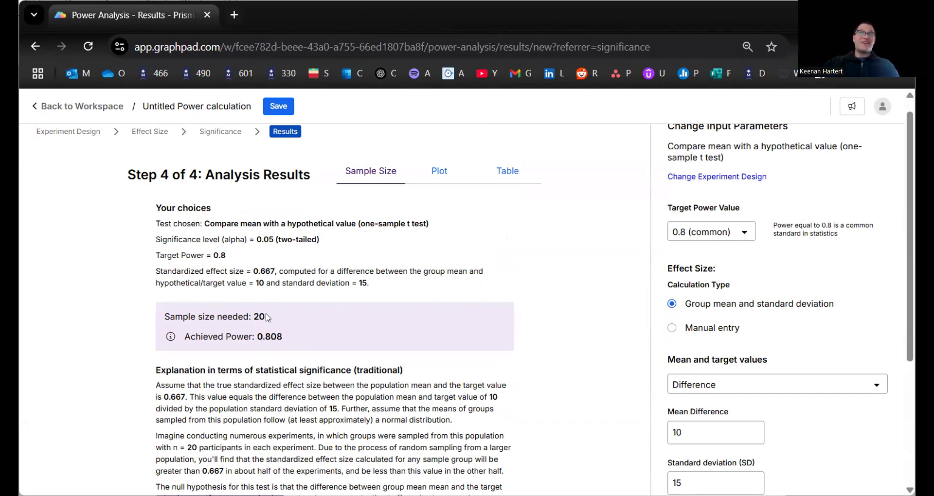
Set the one-sample test's target power to 0.9 and check the sample size needed.
{"action": "left_click", "coordinate": [703, 242]}
{"action": "left_click", "coordinate": [711, 298]}
{"action": "left_click_drag", "start_coordinate": [265, 316], "coordinate": [253, 316]}
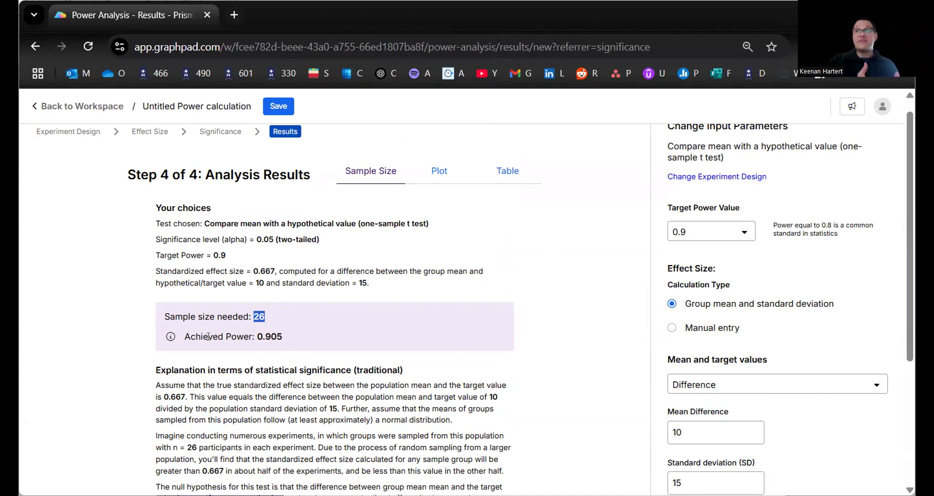
{"action": "left_click", "coordinate": [462, 223]}
Switch the experiment design to comparing two paired means and determine its effect size from group means and standard deviations.
{"action": "left_click_drag", "start_coordinate": [93, 129], "coordinate": [401, 335]}
{"action": "left_click", "coordinate": [385, 255]}
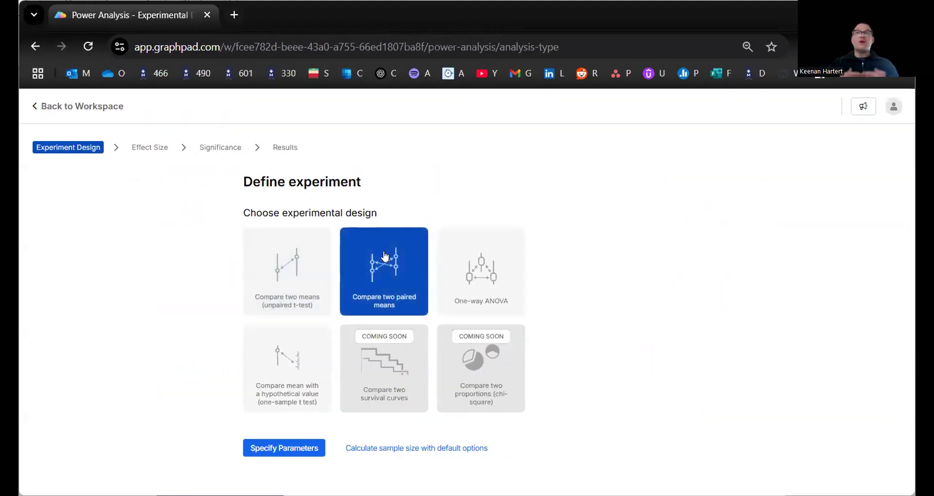
{"action": "left_click", "coordinate": [312, 446]}
{"action": "scroll", "coordinate": [494, 340], "scroll_direction": "down", "scroll_amount": 1}
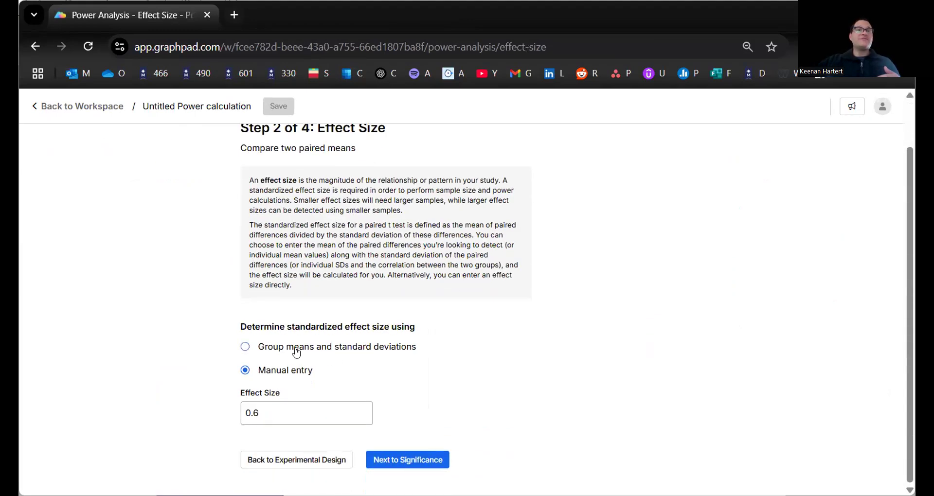
{"action": "left_click", "coordinate": [296, 349]}
{"action": "scroll", "coordinate": [573, 335], "scroll_direction": "down", "scroll_amount": 5}
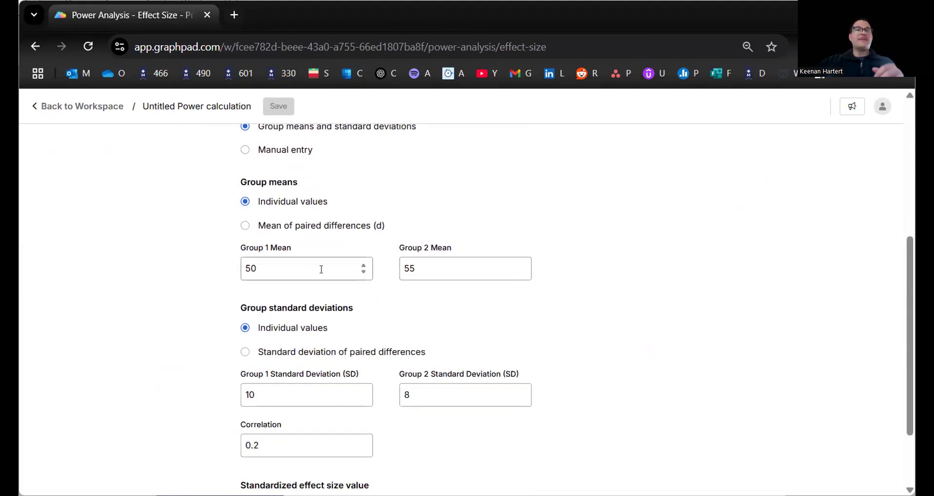
Using individual values, set the paired design's Group 1 mean to 70 and Group 2 mean to 60.
{"action": "double_click", "coordinate": [321, 269]}
{"action": "type", "text": "70"}
{"action": "key", "text": "Tab"}
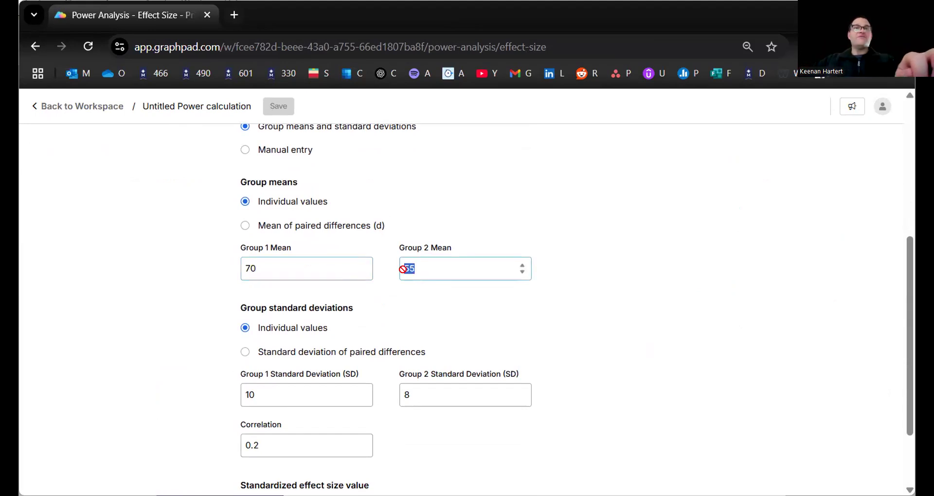
{"action": "type", "text": "60"}
{"action": "left_click", "coordinate": [750, 335]}
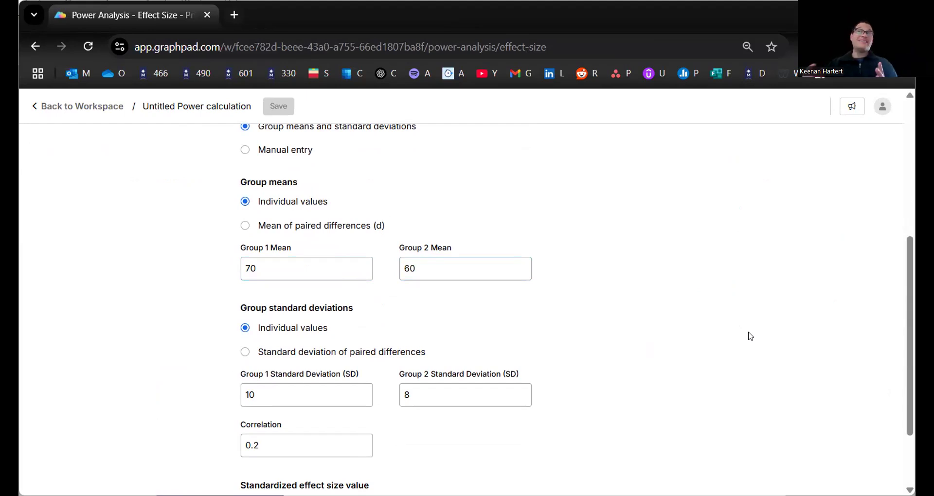
Keep the paired design's Group 1 standard deviation at 10 and set Group 2's standard deviation to 15.
{"action": "double_click", "coordinate": [301, 396]}
{"action": "double_click", "coordinate": [423, 400]}
{"action": "type", "text": "15"}
{"action": "scroll", "coordinate": [471, 440], "scroll_direction": "down", "scroll_amount": 2}
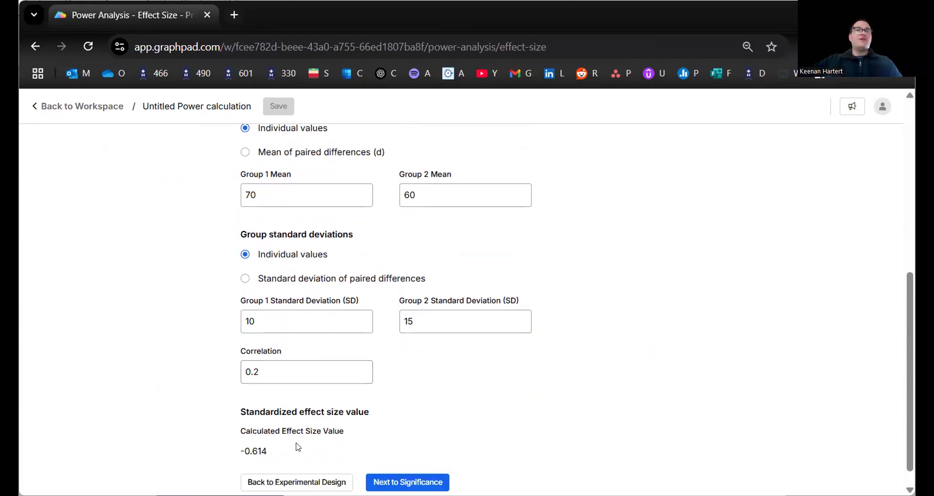
Set the correlation between the paired groups to 0.8 and check the calculated effect size.
{"action": "double_click", "coordinate": [279, 371]}
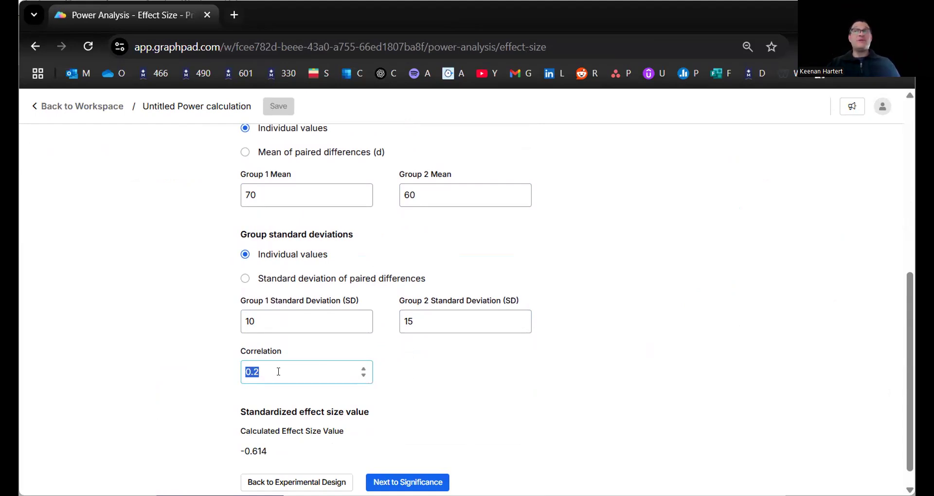
{"action": "left_click", "coordinate": [278, 371]}
{"action": "key", "text": "BackSpace"}
{"action": "type", "text": "8"}
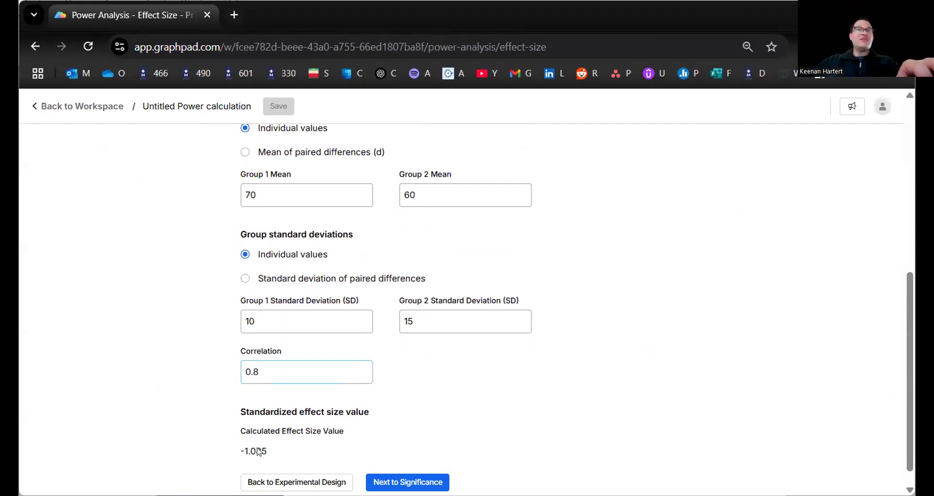
{"action": "left_click_drag", "start_coordinate": [271, 451], "coordinate": [241, 431]}
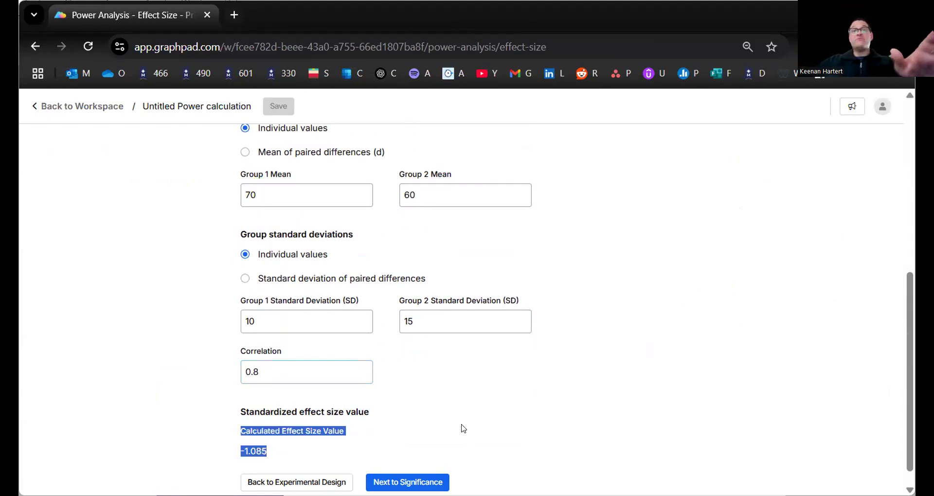
{"action": "left_click", "coordinate": [517, 404]}
{"action": "key", "text": "ctrl+z"}
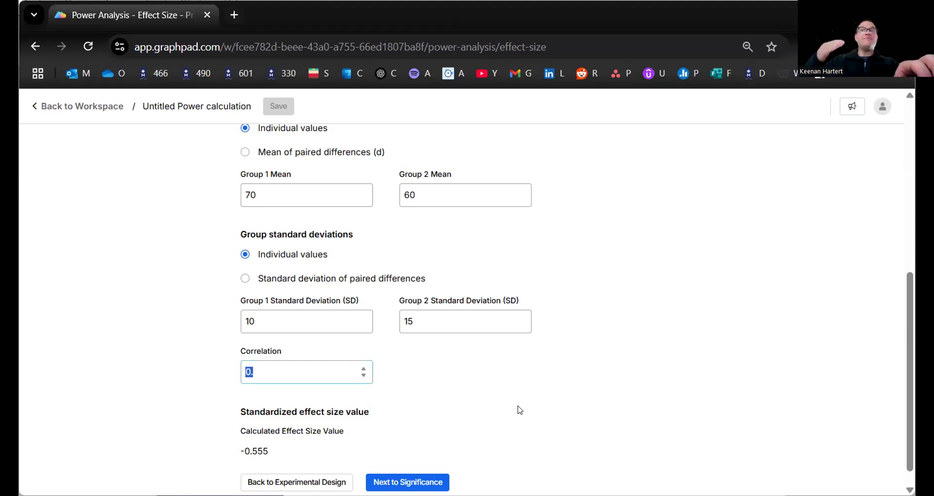
{"action": "key", "text": "ctrl+y"}
Review the effect size inputs for the paired comparison and proceed to the significance settings.
{"action": "scroll", "coordinate": [613, 330], "scroll_direction": "up", "scroll_amount": 2}
{"action": "scroll", "coordinate": [614, 330], "scroll_direction": "up", "scroll_amount": 5}
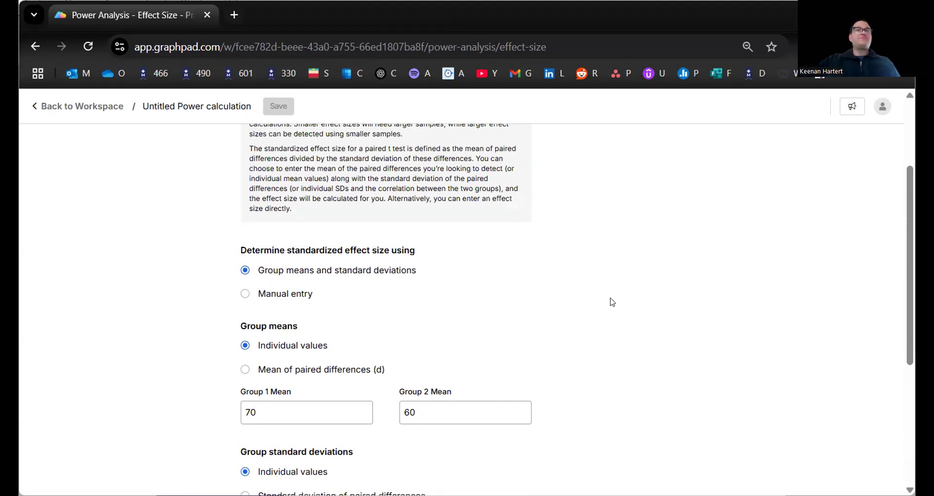
{"action": "scroll", "coordinate": [514, 290], "scroll_direction": "down", "scroll_amount": 3}
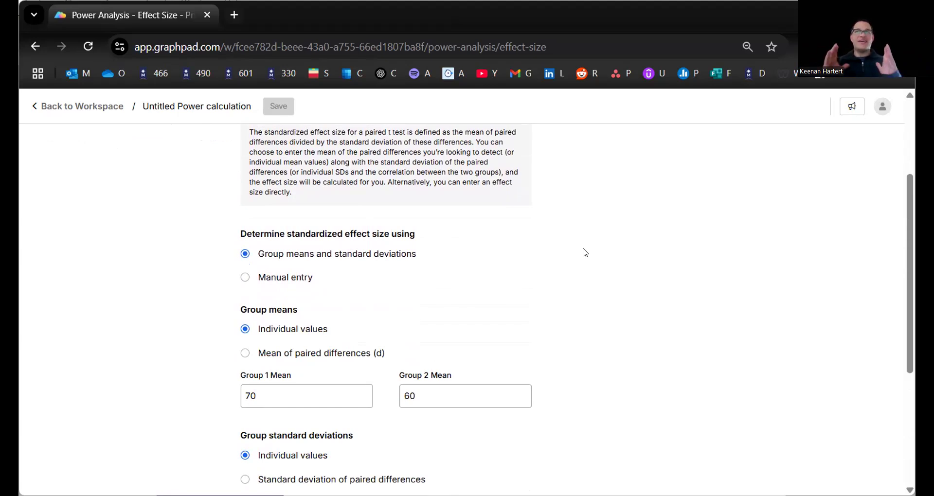
{"action": "scroll", "coordinate": [507, 389], "scroll_direction": "down", "scroll_amount": 4}
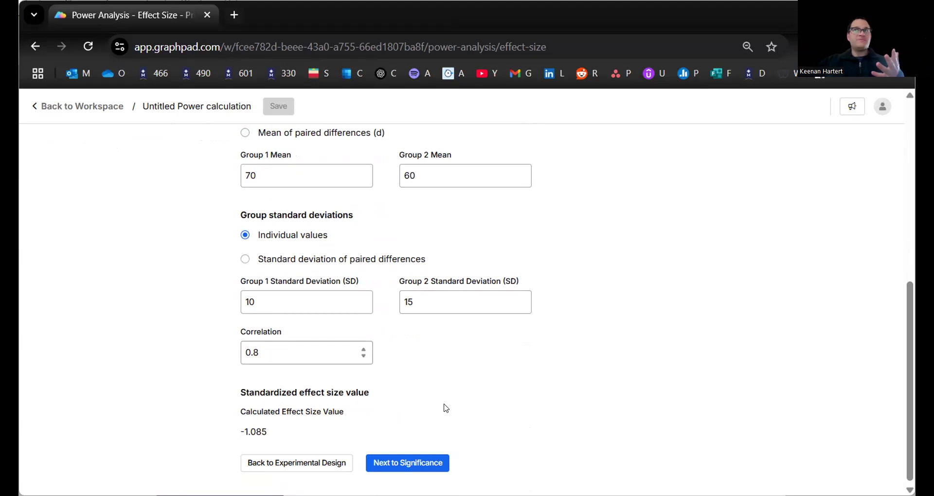
{"action": "left_click", "coordinate": [418, 460]}
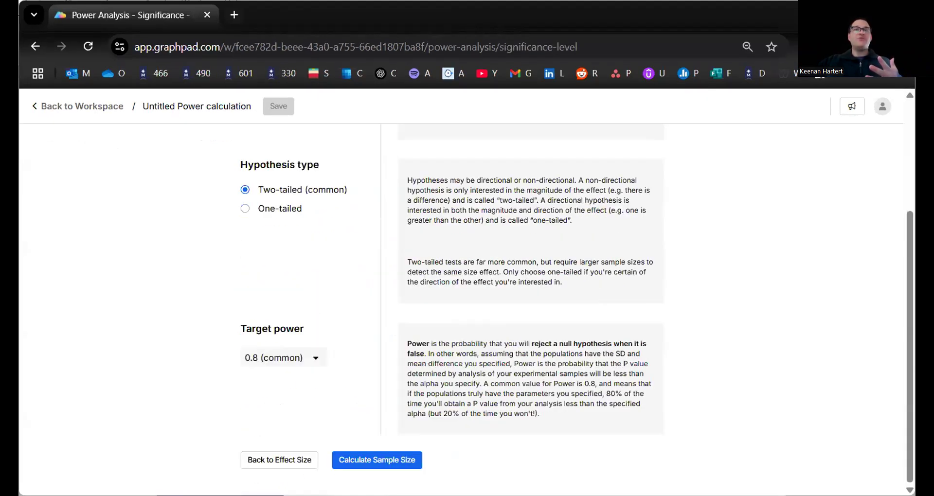
Calculate the paired t-test sample size at 0.8 target power and highlight the required number per group.
{"action": "left_click", "coordinate": [421, 453]}
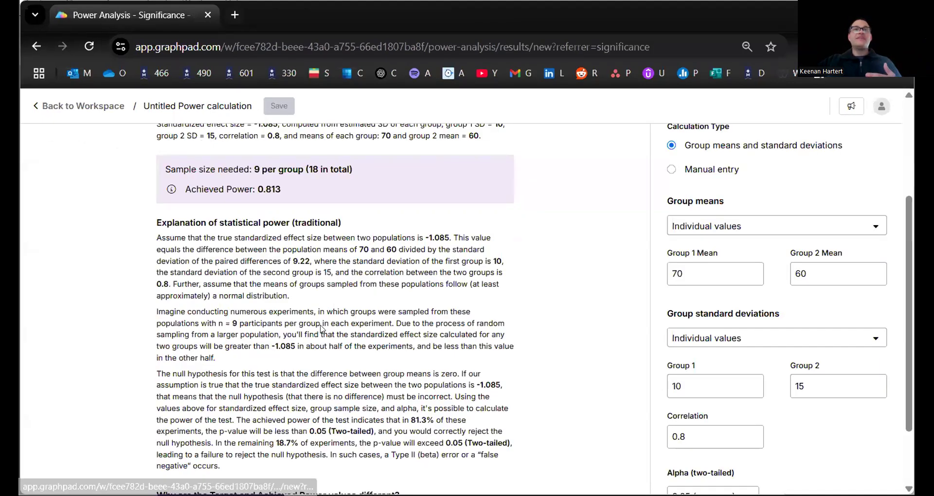
{"action": "scroll", "coordinate": [249, 240], "scroll_direction": "down", "scroll_amount": 2}
{"action": "left_click_drag", "start_coordinate": [253, 243], "coordinate": [305, 243]}
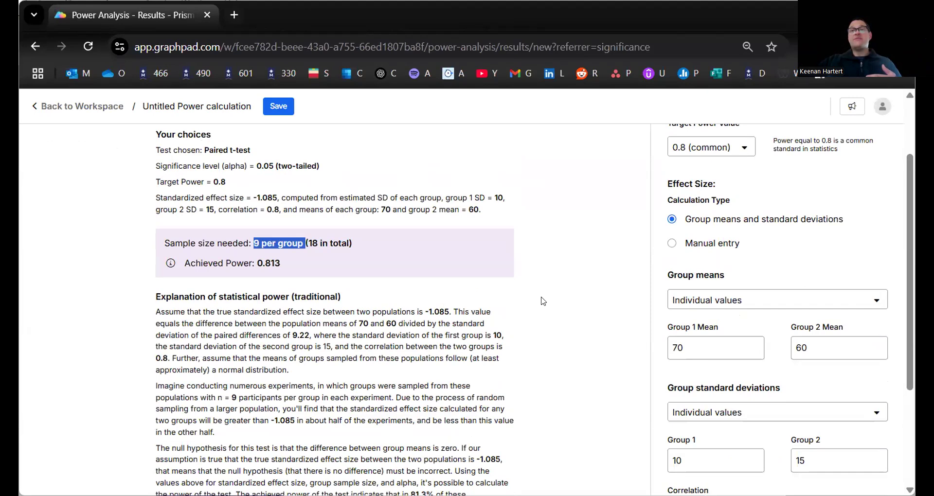
Set the paired t-test's target power to 0.99 and highlight the required sample size.
{"action": "left_click", "coordinate": [696, 154]}
{"action": "left_click", "coordinate": [683, 231]}
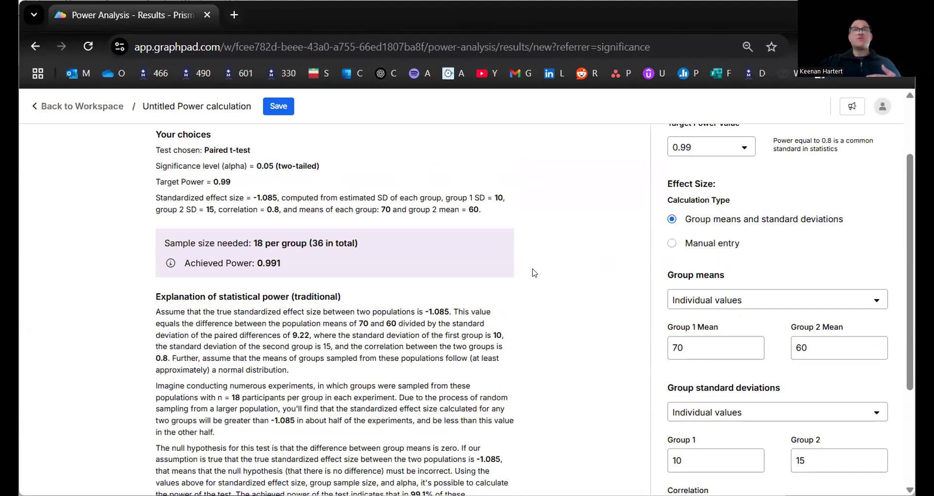
{"action": "left_click_drag", "start_coordinate": [253, 241], "coordinate": [368, 245]}
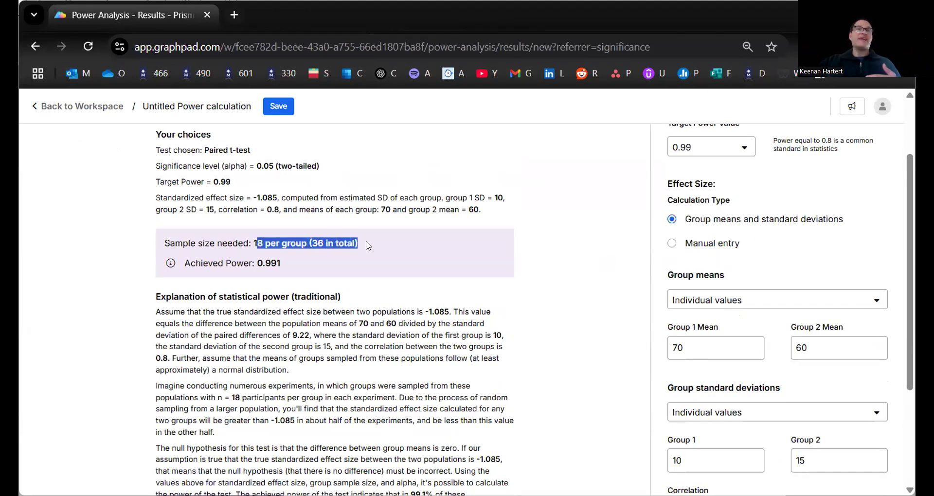
{"action": "left_click", "coordinate": [336, 317]}
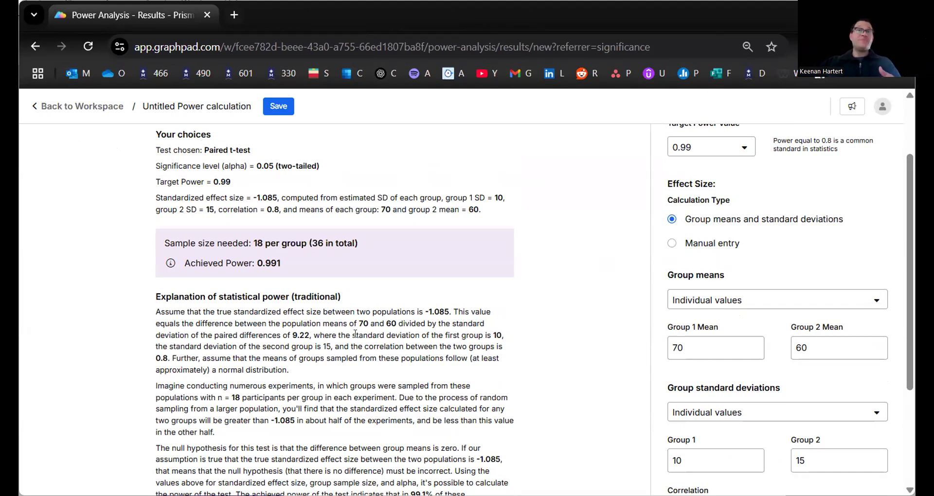
Return to the experimental design choice and proceed to the effect size inputs of an unpaired t-test.
{"action": "scroll", "coordinate": [355, 334], "scroll_direction": "up", "scroll_amount": 3}
{"action": "left_click", "coordinate": [56, 149]}
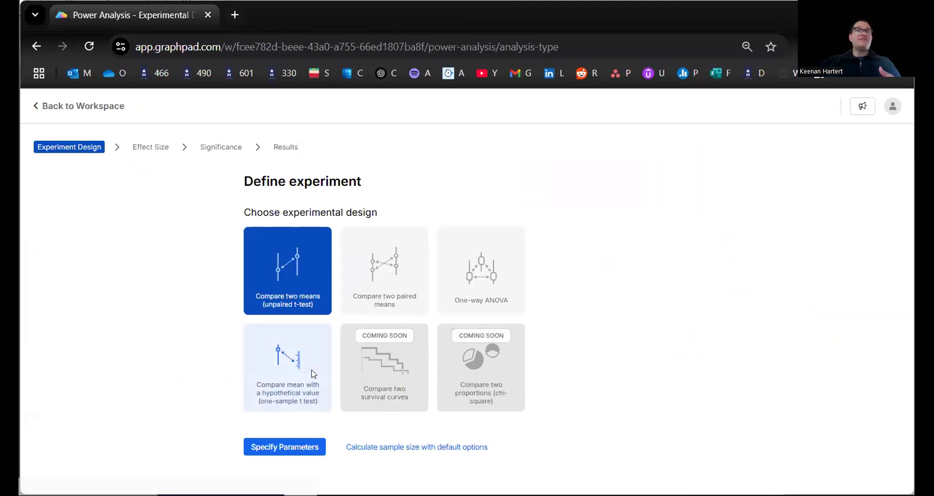
{"action": "left_click", "coordinate": [282, 446]}
{"action": "left_click", "coordinate": [286, 346]}
{"action": "scroll", "coordinate": [535, 308], "scroll_direction": "down", "scroll_amount": 4}
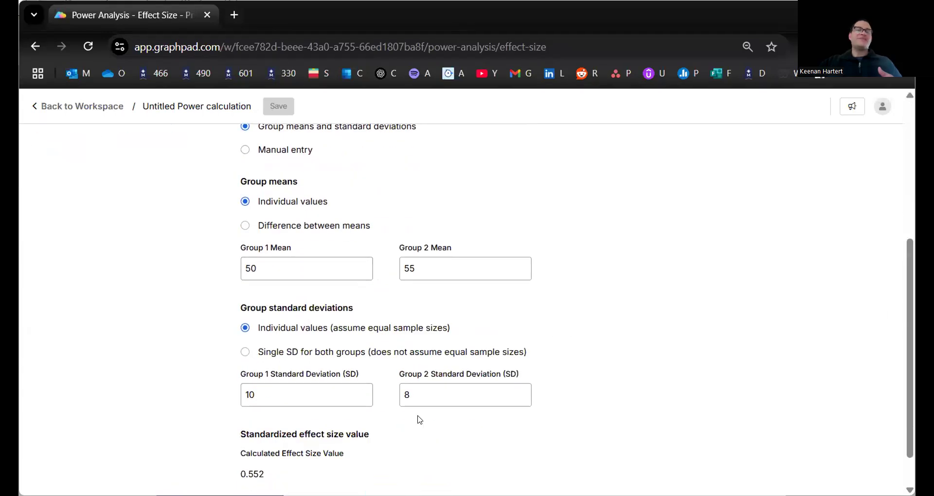
{"action": "scroll", "coordinate": [419, 419], "scroll_direction": "down", "scroll_amount": 1}
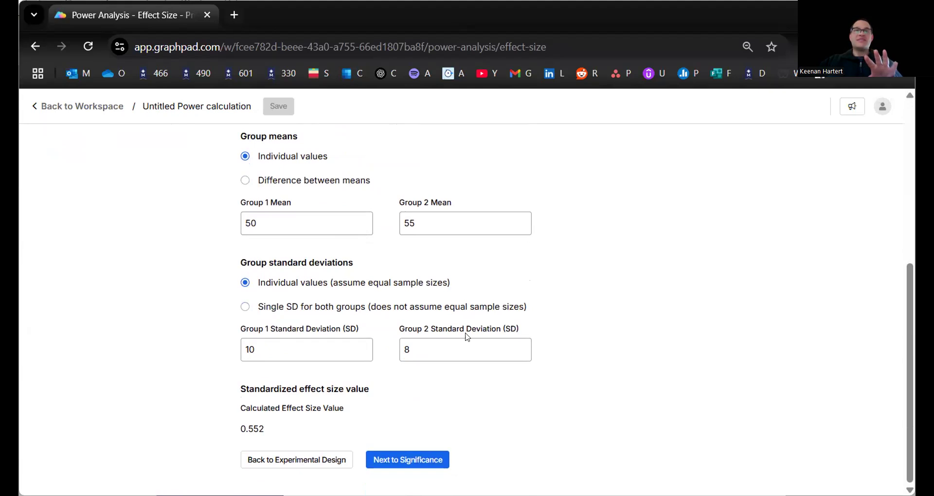
Use a single standard deviation of 5 for both unpaired groups and calculate the sample size at 0.8 power.
{"action": "left_click", "coordinate": [301, 310]}
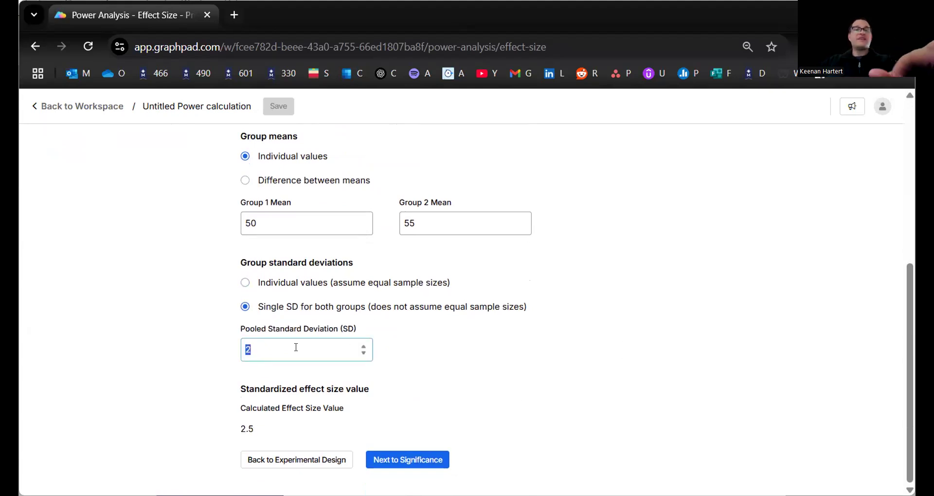
{"action": "type", "text": "5"}
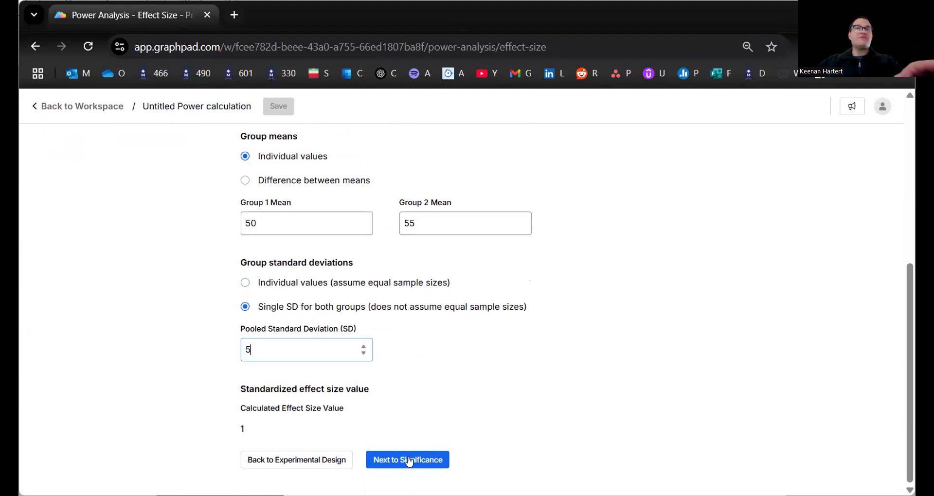
{"action": "left_click", "coordinate": [408, 460]}
{"action": "left_click", "coordinate": [381, 461]}
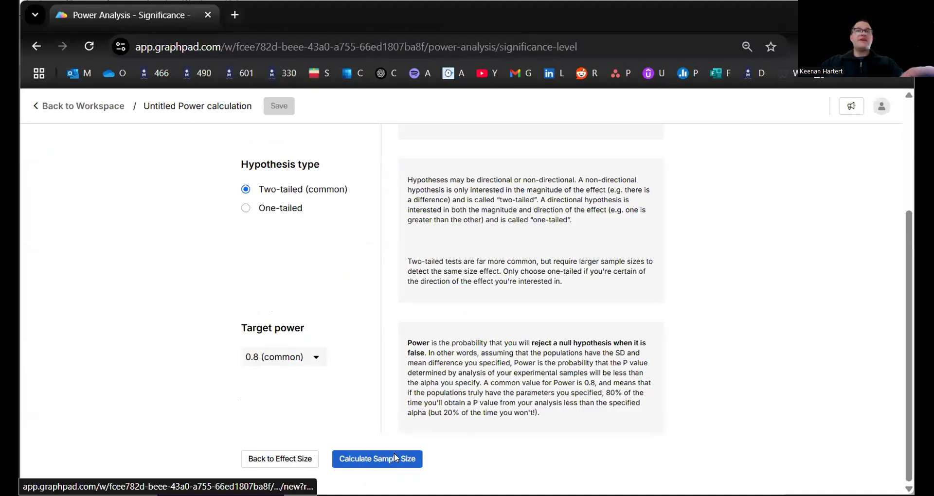
{"action": "scroll", "coordinate": [421, 320], "scroll_direction": "up", "scroll_amount": 2}
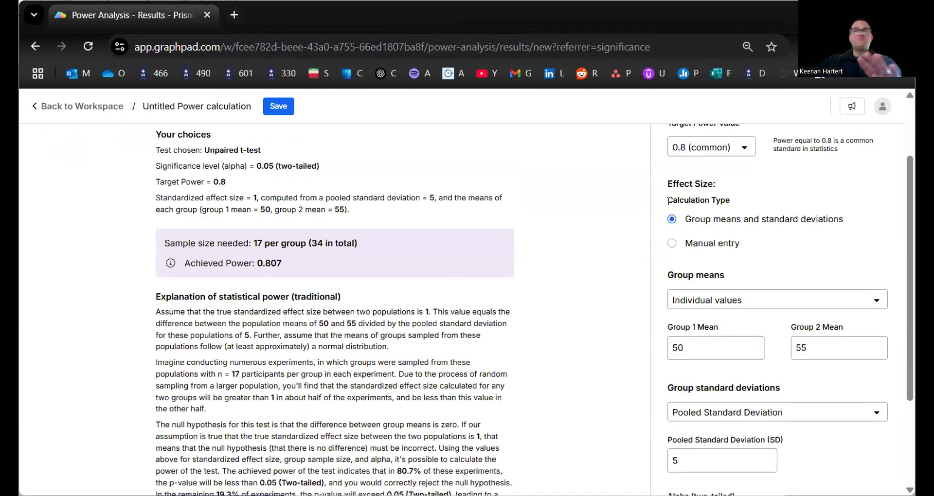
Set the unpaired design's Group 2 mean to 70 and highlight the sample size needed per group.
{"action": "double_click", "coordinate": [822, 345]}
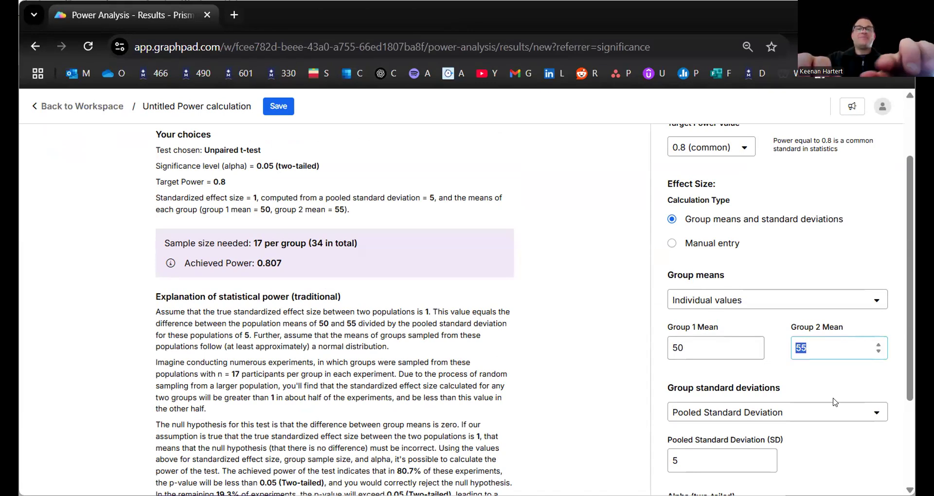
{"action": "type", "text": "70"}
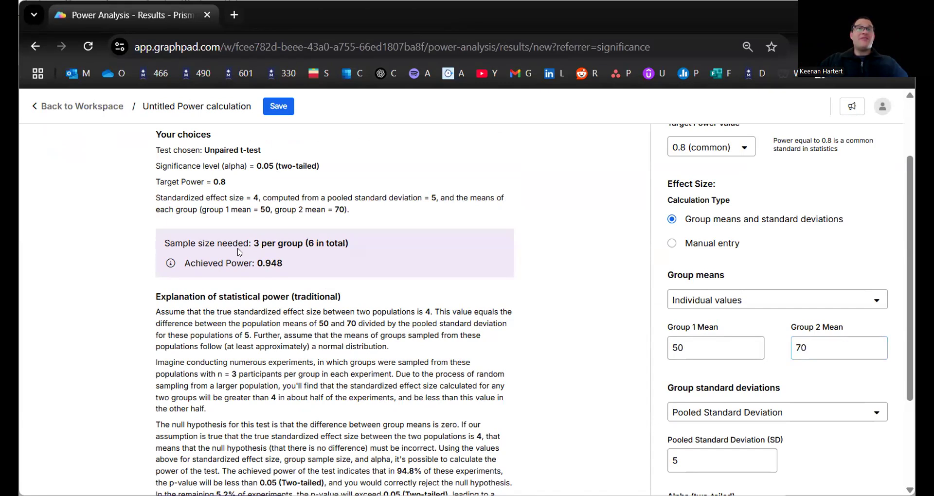
{"action": "left_click_drag", "start_coordinate": [251, 243], "coordinate": [306, 242]}
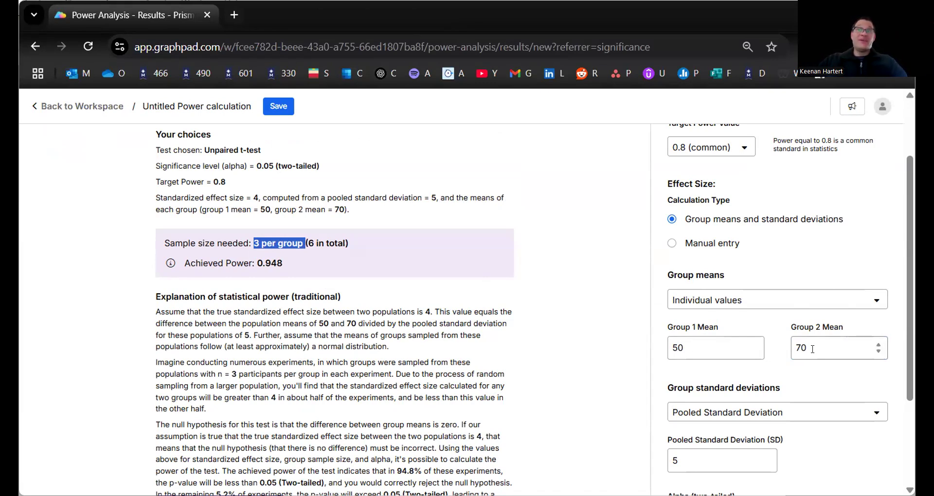
Set the unpaired design's pooled standard deviation to 4 and review the recalculated results.
{"action": "double_click", "coordinate": [681, 346]}
{"action": "double_click", "coordinate": [694, 466]}
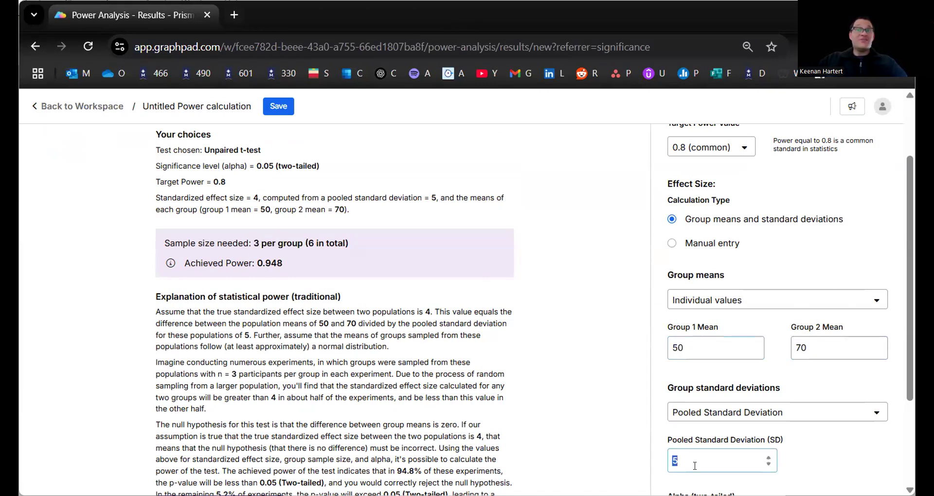
{"action": "type", "text": "4"}
{"action": "scroll", "coordinate": [510, 364], "scroll_direction": "down", "scroll_amount": 3}
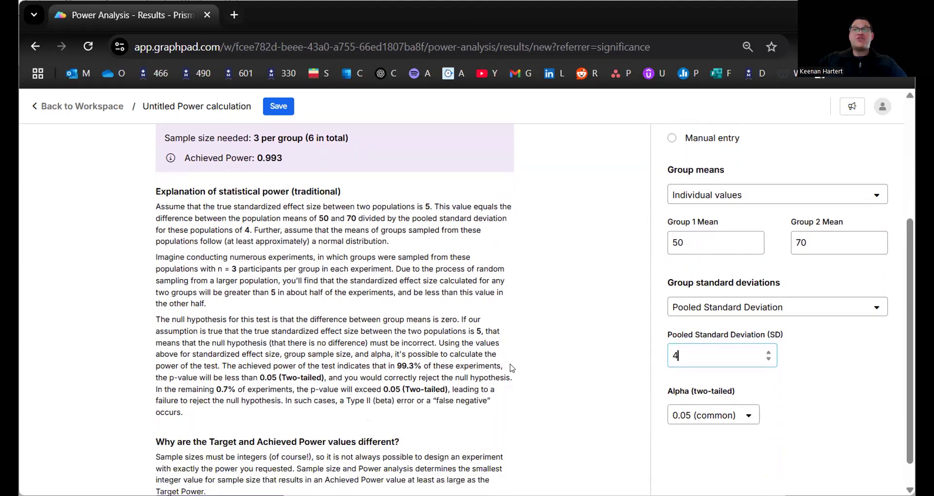
{"action": "scroll", "coordinate": [522, 364], "scroll_direction": "up", "scroll_amount": 5}
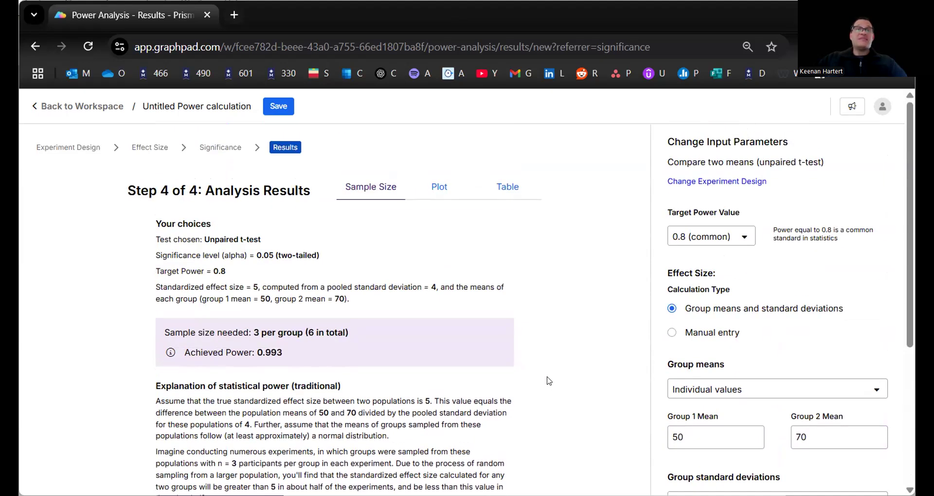
{"action": "scroll", "coordinate": [548, 380], "scroll_direction": "down", "scroll_amount": 2}
Set the unpaired t-test's target power to 0.99.
{"action": "left_click", "coordinate": [230, 324]}
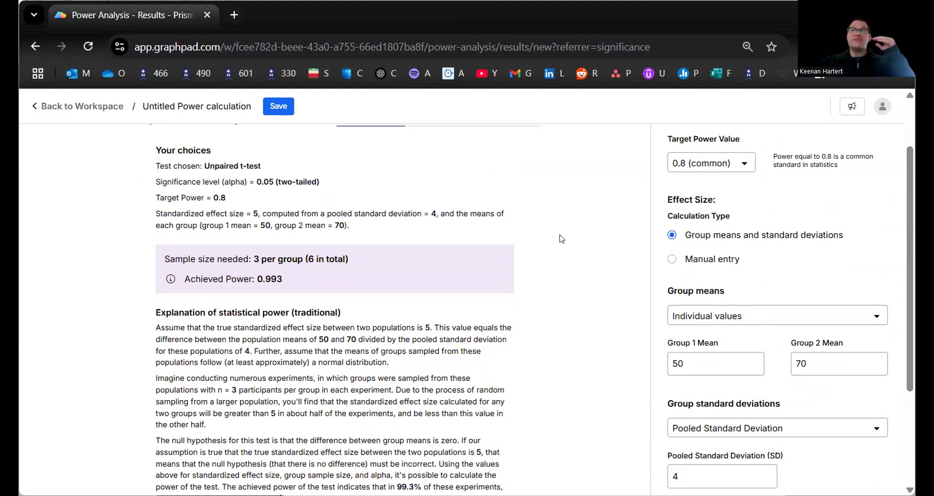
{"action": "left_click", "coordinate": [737, 164]}
{"action": "left_click", "coordinate": [682, 243]}
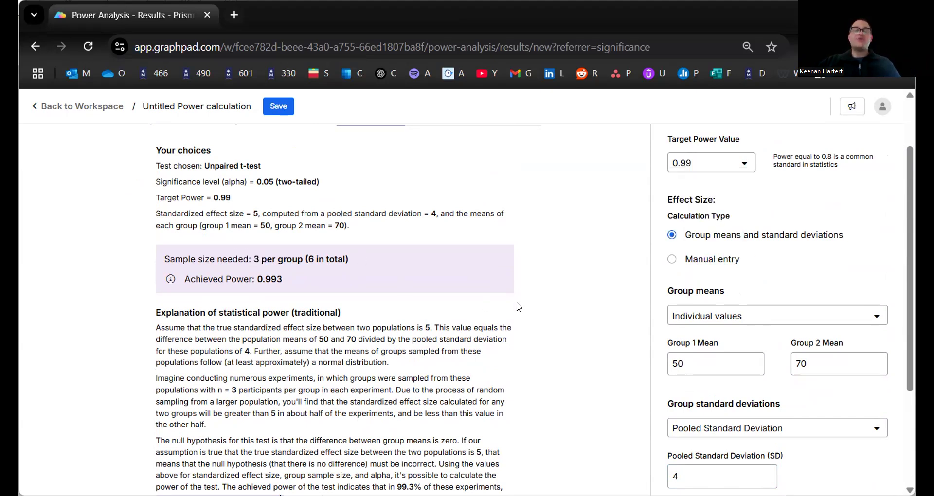
Change the experimental design to one-way ANOVA and proceed to its effect size parameters.
{"action": "scroll", "coordinate": [140, 161], "scroll_direction": "up", "scroll_amount": 3}
{"action": "left_click", "coordinate": [74, 148]}
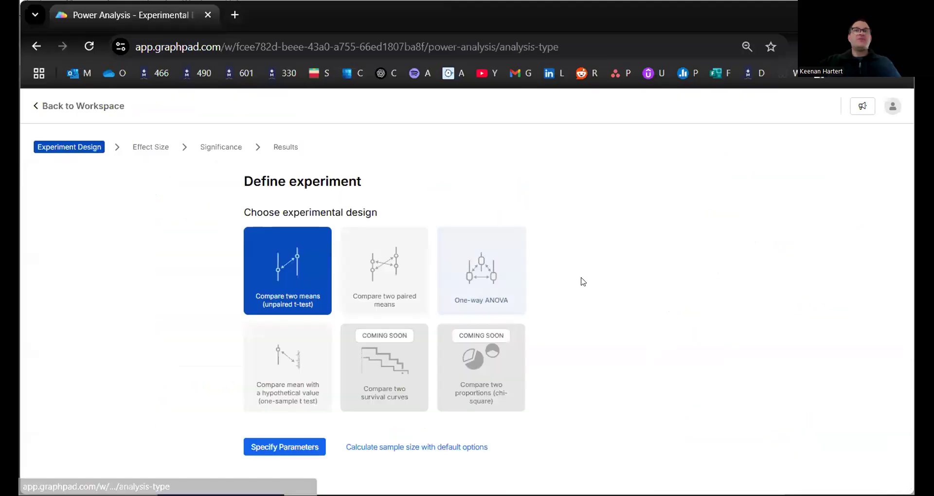
{"action": "left_click", "coordinate": [469, 279]}
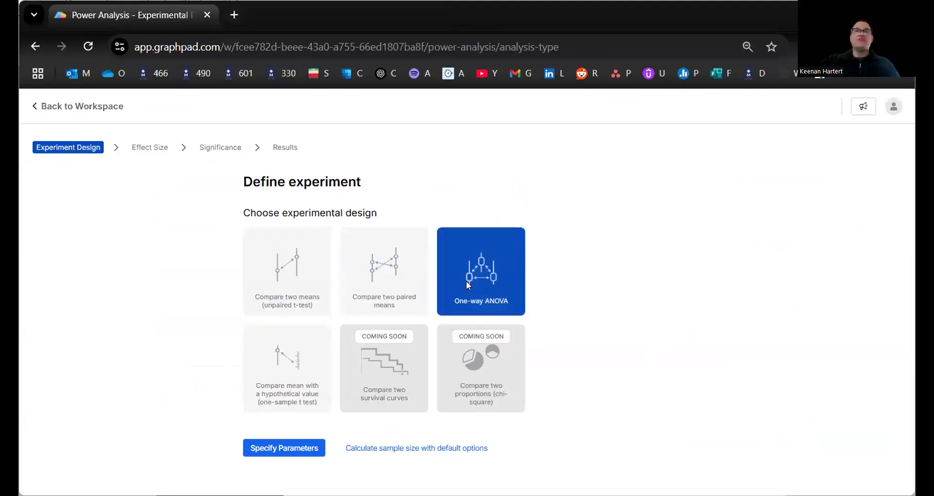
{"action": "left_click", "coordinate": [283, 447]}
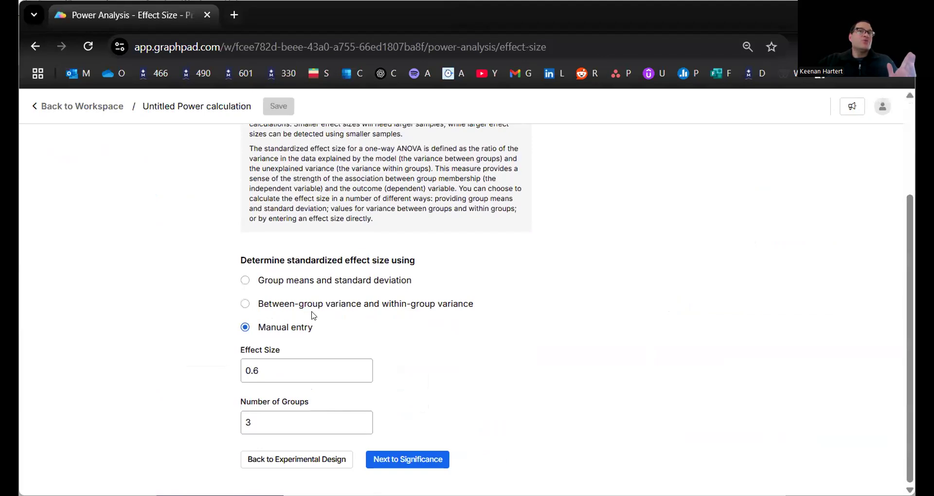
Try determining the ANOVA effect size from group means and standard deviation.
{"action": "left_click", "coordinate": [327, 280]}
{"action": "scroll", "coordinate": [477, 277], "scroll_direction": "down", "scroll_amount": 3}
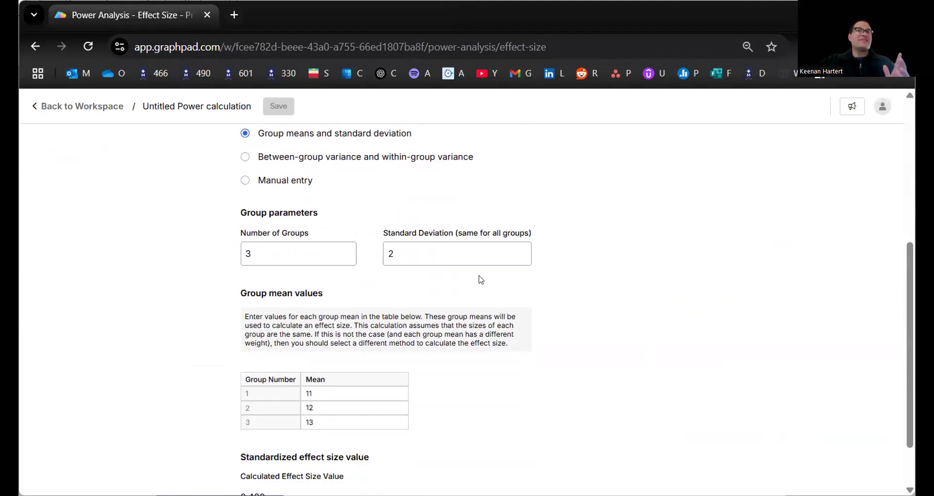
{"action": "key", "text": "Tab"}
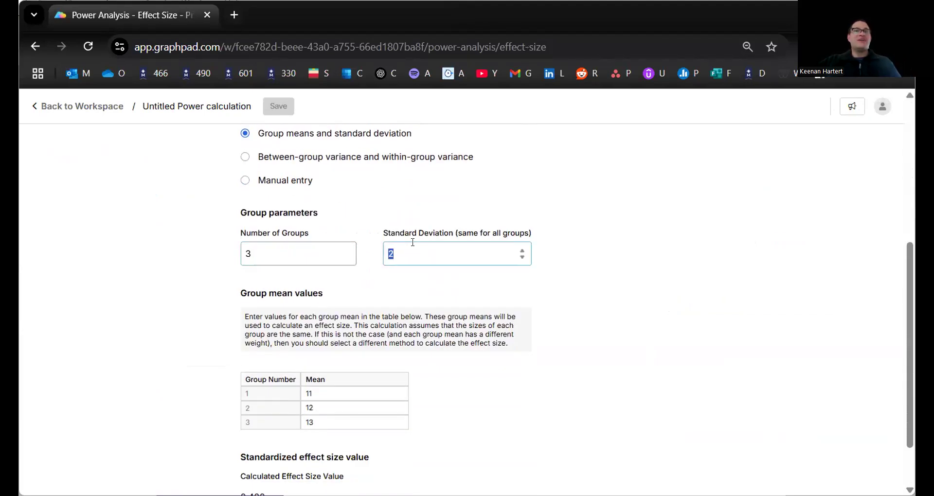
{"action": "scroll", "coordinate": [447, 311], "scroll_direction": "up", "scroll_amount": 2}
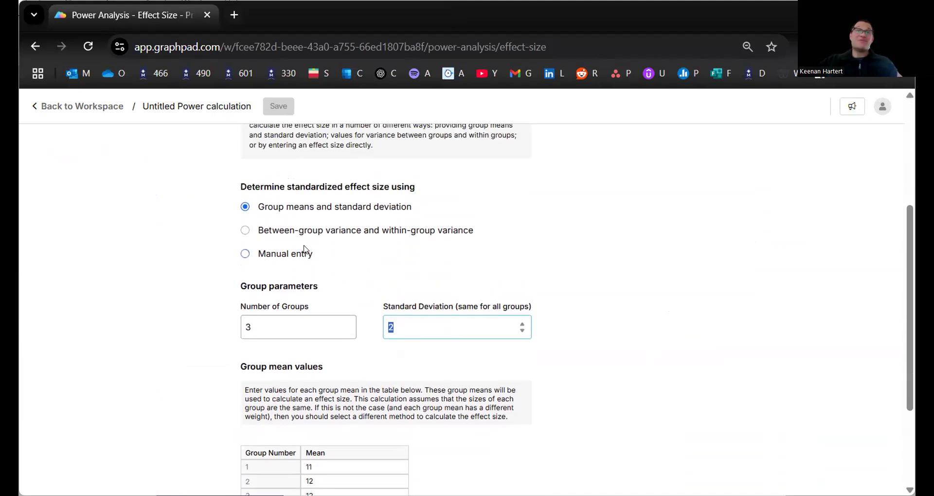
Determine the ANOVA effect size from between-group and within-group variance, and set the number of groups to 4.
{"action": "left_click", "coordinate": [309, 234]}
{"action": "scroll", "coordinate": [531, 258], "scroll_direction": "down", "scroll_amount": 1}
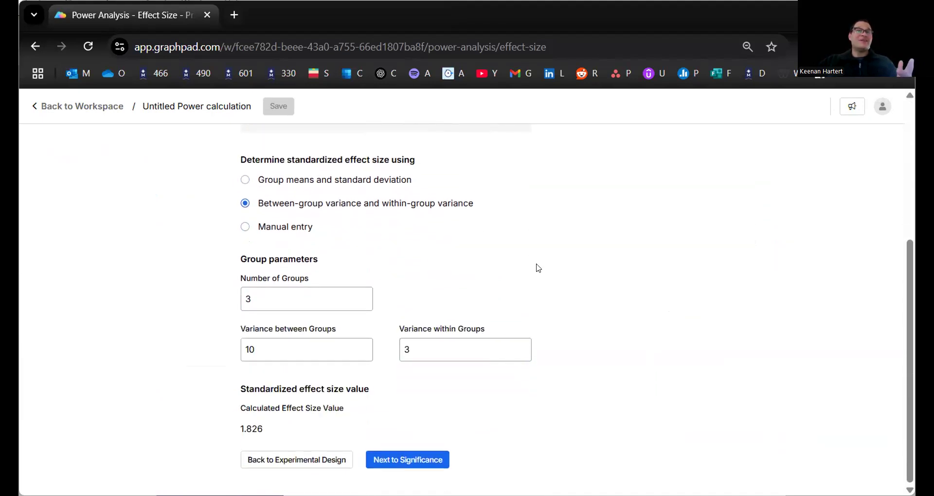
{"action": "double_click", "coordinate": [270, 297]}
{"action": "type", "text": "4"}
Try a variance between groups of 5 and set it back to 10.
{"action": "double_click", "coordinate": [292, 346]}
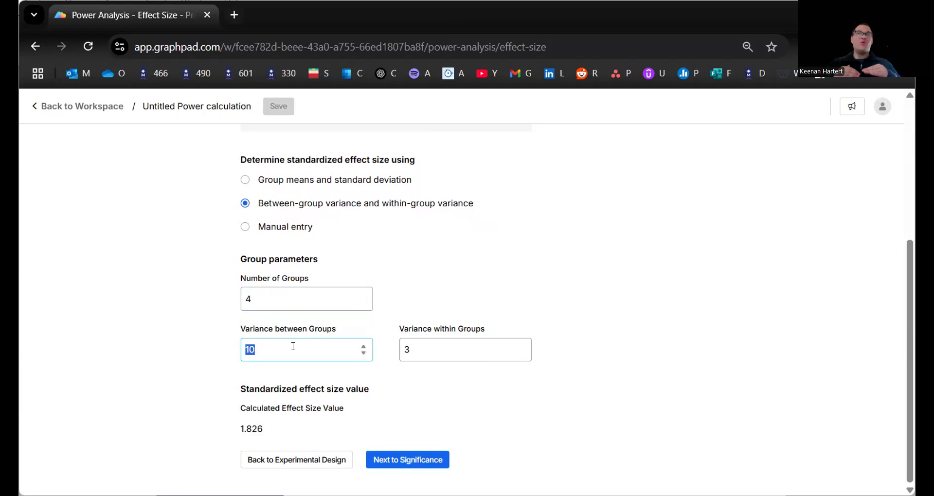
{"action": "type", "text": "5"}
{"action": "double_click", "coordinate": [497, 356]}
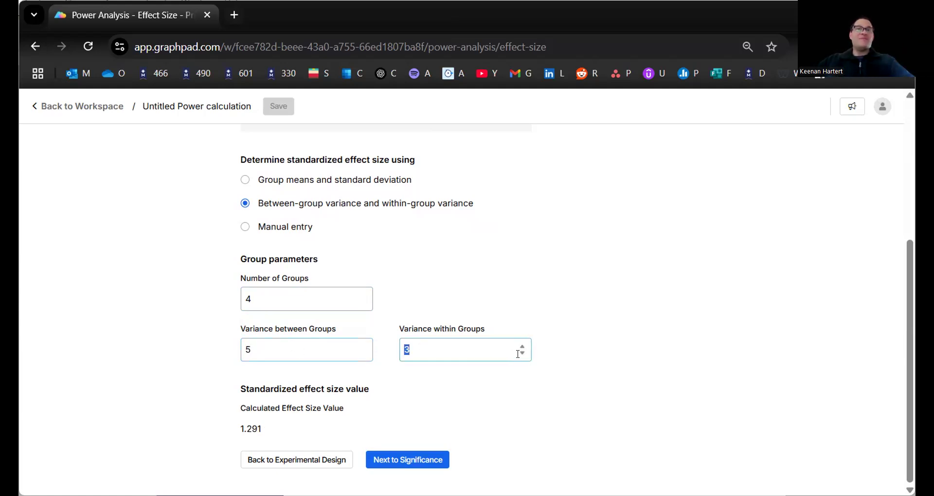
{"action": "double_click", "coordinate": [290, 348]}
{"action": "type", "text": "10"}
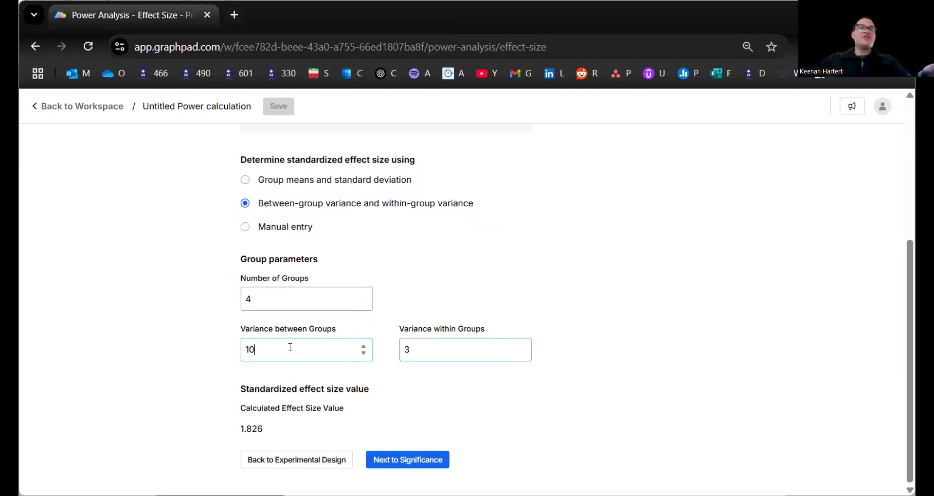
Try a variance within groups of 5 and set it back to 3.
{"action": "double_click", "coordinate": [450, 348]}
{"action": "type", "text": "5"}
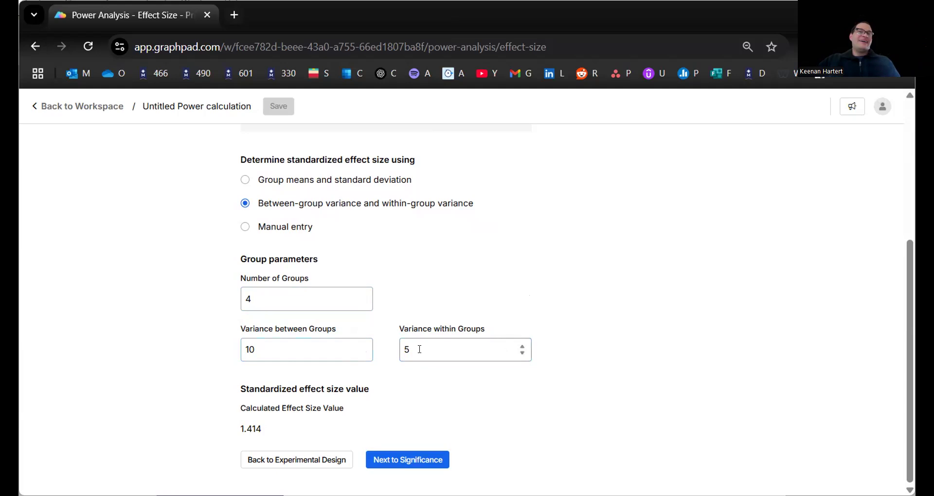
{"action": "left_click", "coordinate": [523, 353]}
{"action": "left_click", "coordinate": [523, 354]}
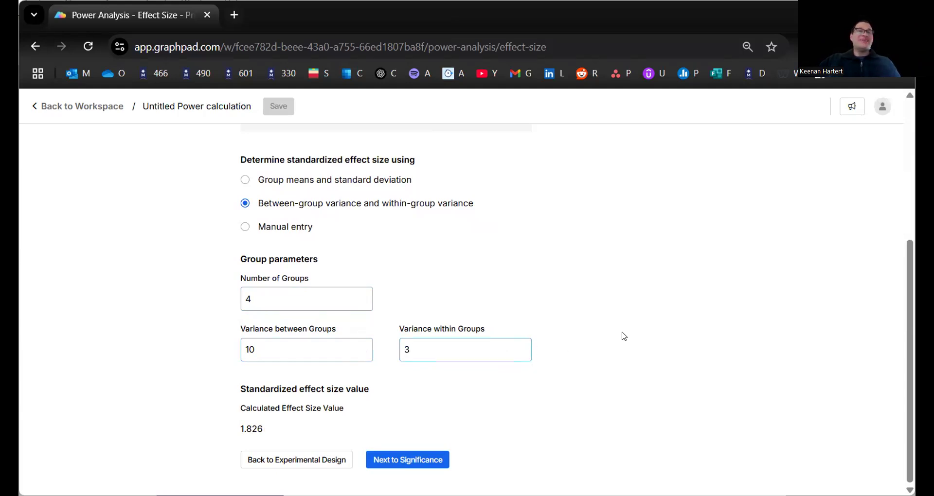
Calculate the one-way ANOVA sample size with a two-tailed hypothesis and 0.8 target power.
{"action": "left_click", "coordinate": [417, 459]}
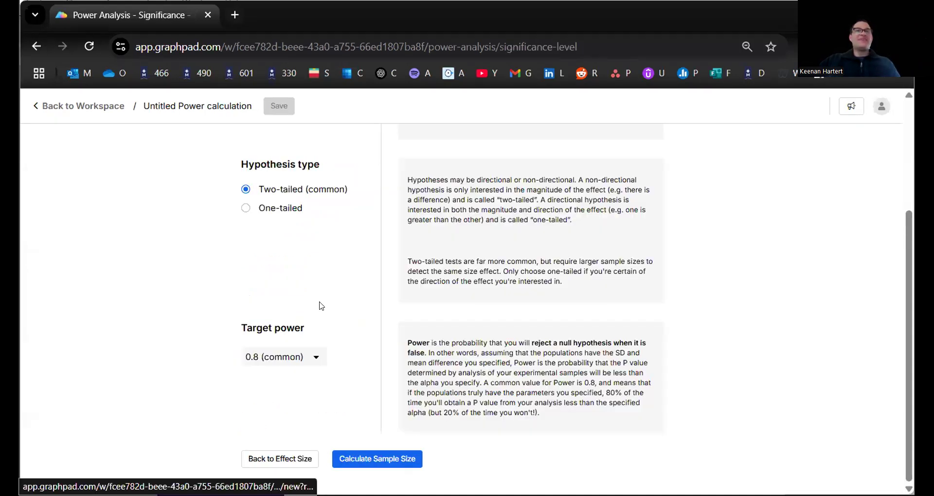
{"action": "left_click", "coordinate": [372, 459]}
{"action": "scroll", "coordinate": [481, 358], "scroll_direction": "up", "scroll_amount": 2}
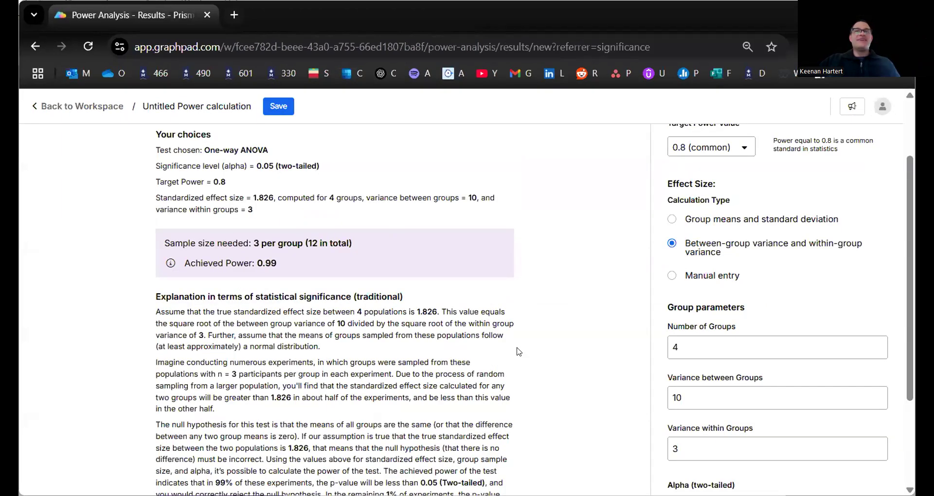
Try a variance between groups of 5 with a variance within groups of 2 for the four-group ANOVA.
{"action": "double_click", "coordinate": [706, 395]}
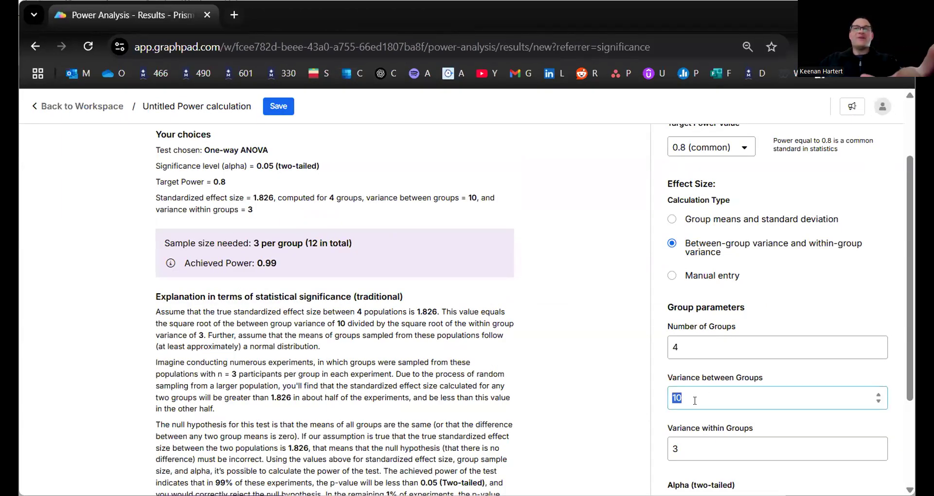
{"action": "type", "text": "5"}
{"action": "key", "text": "Tab"}
{"action": "left_click", "coordinate": [879, 452]}
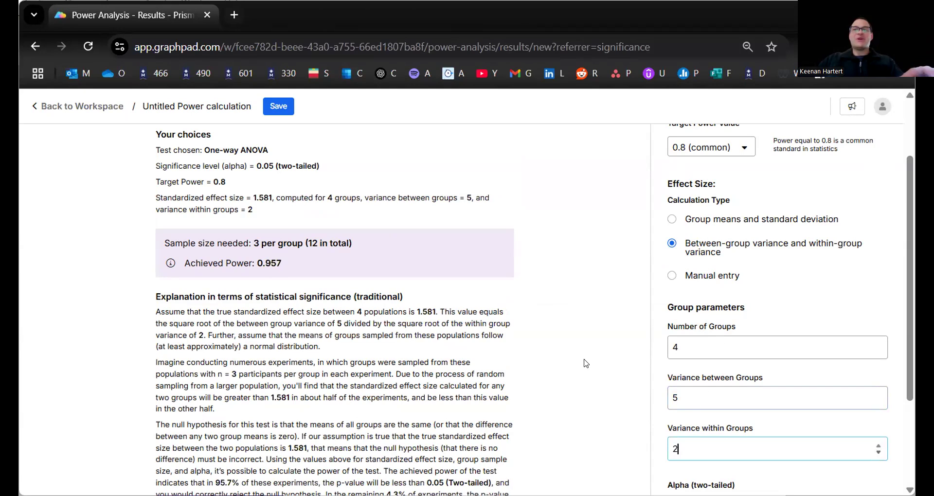
{"action": "scroll", "coordinate": [671, 422], "scroll_direction": "down", "scroll_amount": 3}
{"action": "scroll", "coordinate": [444, 421], "scroll_direction": "up", "scroll_amount": 5}
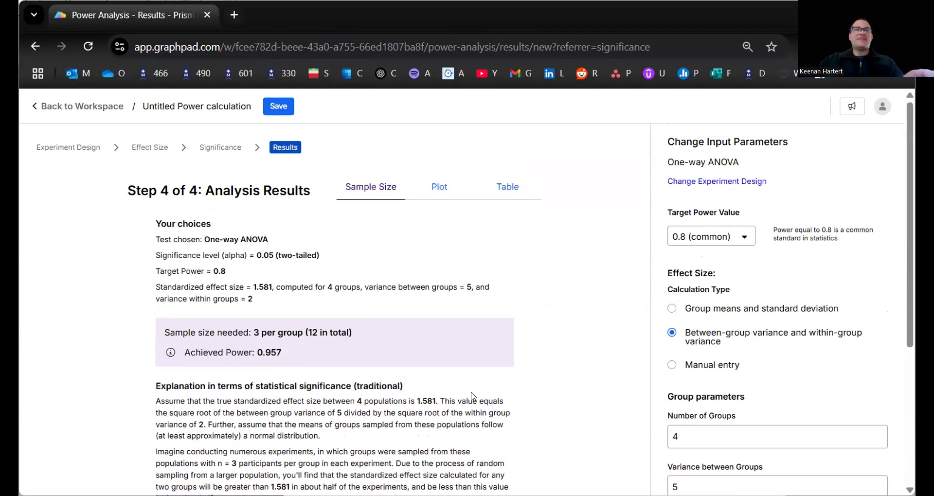
Try a variance between groups of 10 and check the resulting effect size and sample size.
{"action": "scroll", "coordinate": [486, 385], "scroll_direction": "down", "scroll_amount": 3}
{"action": "double_click", "coordinate": [684, 286]}
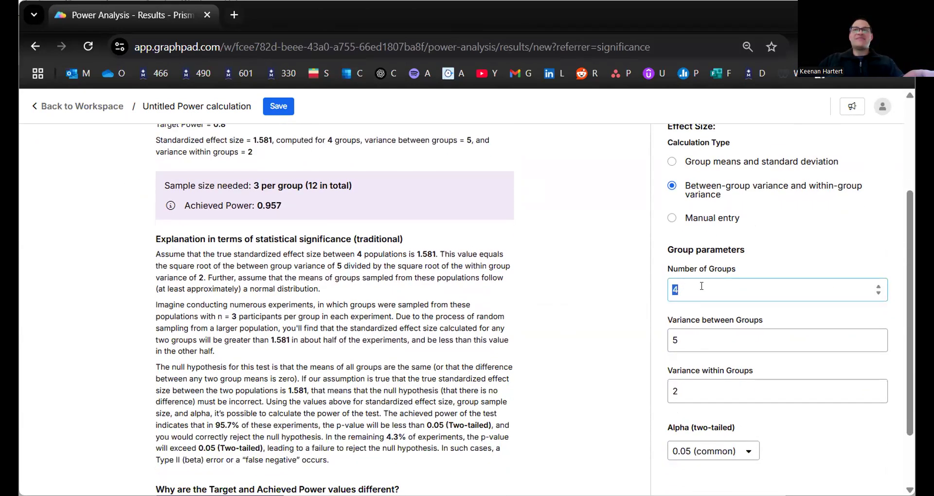
{"action": "double_click", "coordinate": [687, 342]}
{"action": "type", "text": "10"}
{"action": "scroll", "coordinate": [572, 351], "scroll_direction": "up", "scroll_amount": 3}
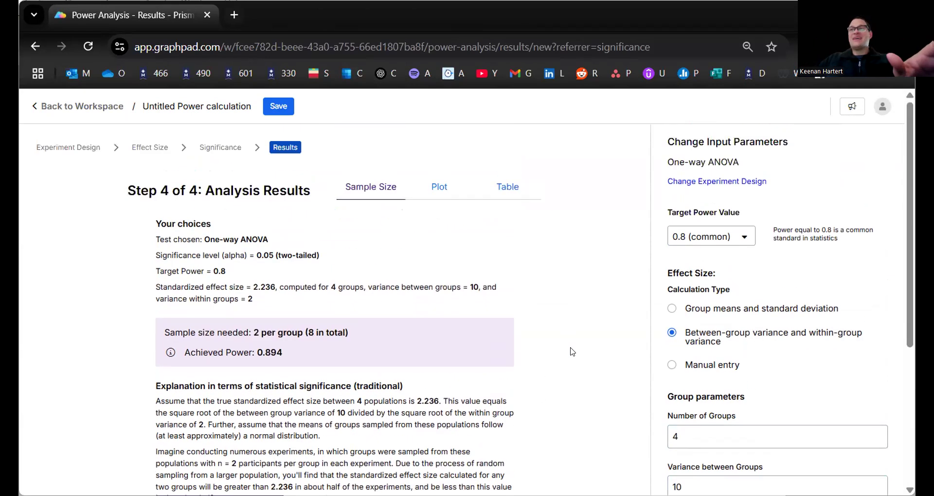
{"action": "scroll", "coordinate": [579, 360], "scroll_direction": "down", "scroll_amount": 3}
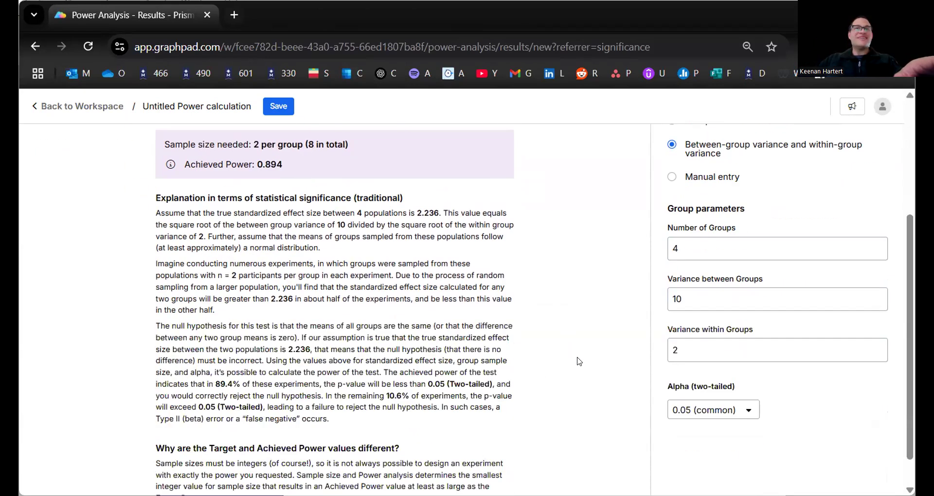
{"action": "scroll", "coordinate": [578, 361], "scroll_direction": "up", "scroll_amount": 2}
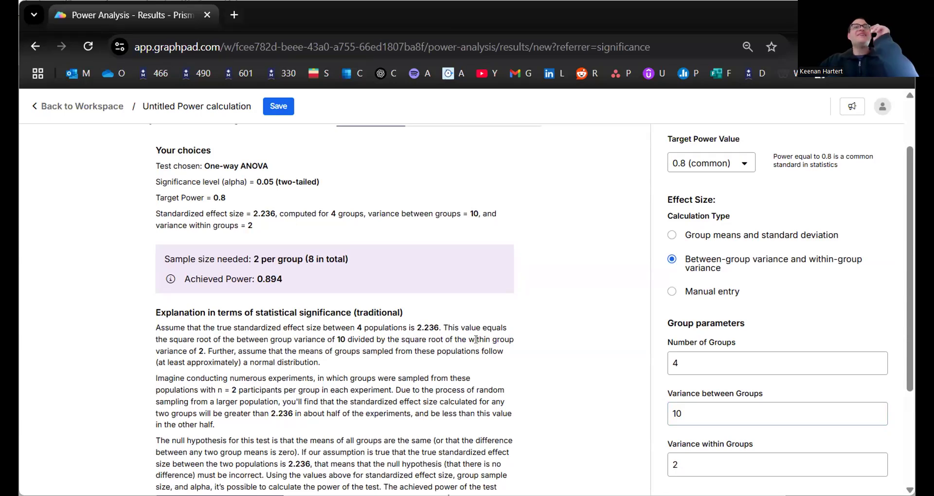
{"action": "left_click_drag", "start_coordinate": [209, 213], "coordinate": [273, 214]}
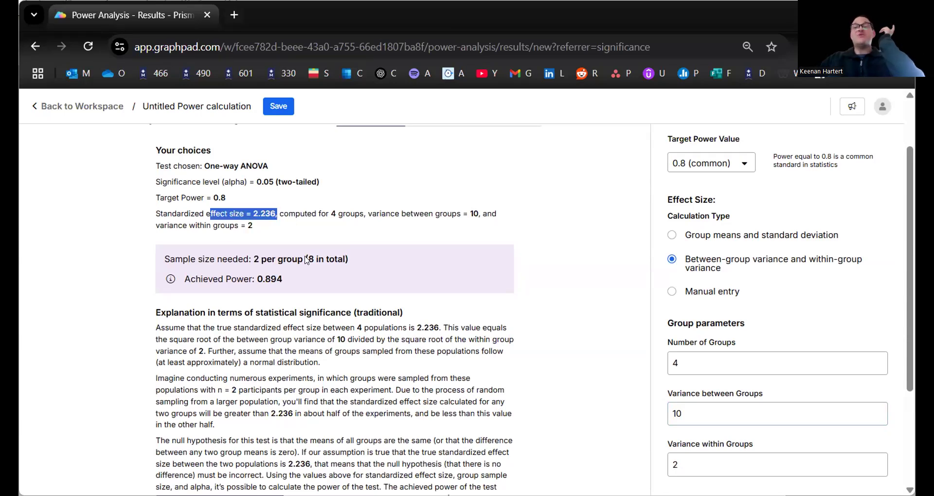
{"action": "scroll", "coordinate": [562, 368], "scroll_direction": "down", "scroll_amount": 3}
{"action": "scroll", "coordinate": [587, 363], "scroll_direction": "up", "scroll_amount": 2}
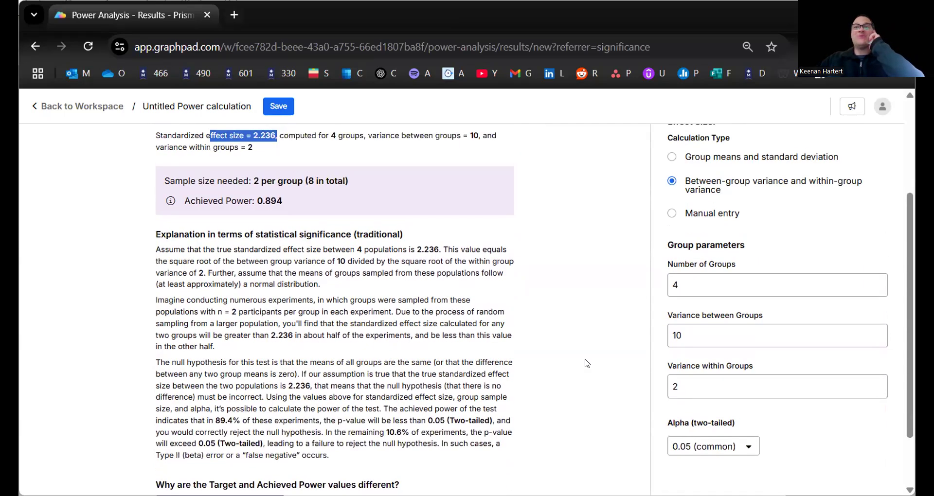
Set the variance between groups to 2 and the variance within groups to 1, and review the recalculated ANOVA results.
{"action": "double_click", "coordinate": [695, 336]}
{"action": "type", "text": "2"}
{"action": "double_click", "coordinate": [719, 376]}
{"action": "type", "text": "1"}
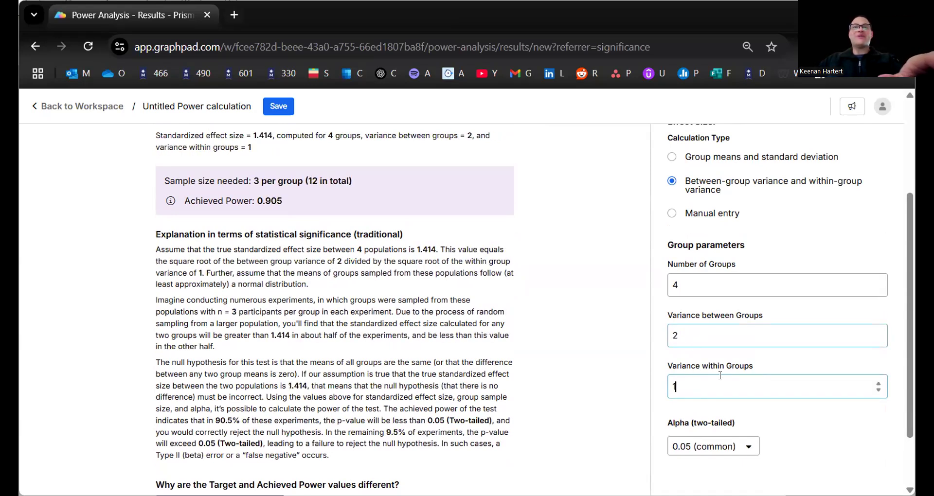
{"action": "scroll", "coordinate": [510, 369], "scroll_direction": "up", "scroll_amount": 3}
{"action": "double_click", "coordinate": [251, 287]}
{"action": "left_click", "coordinate": [590, 346]}
{"action": "scroll", "coordinate": [589, 346], "scroll_direction": "down", "scroll_amount": 5}
{"action": "scroll", "coordinate": [589, 346], "scroll_direction": "up", "scroll_amount": 4}
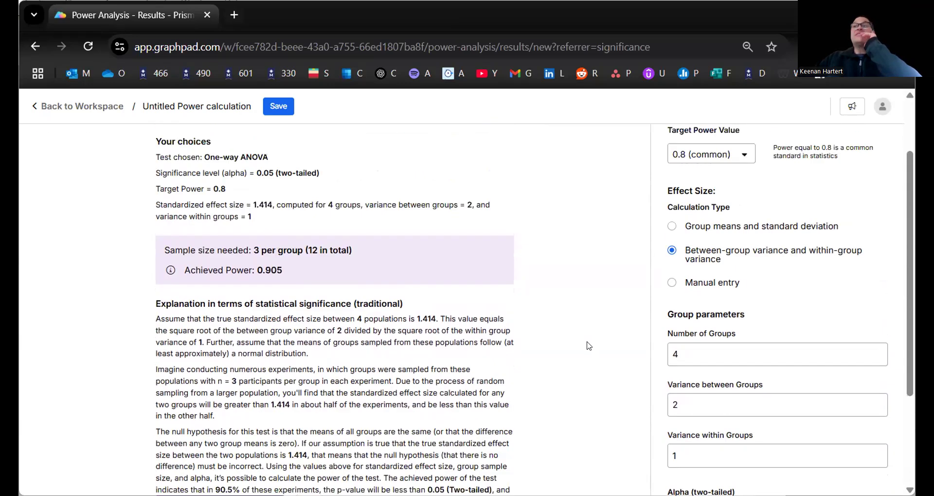
{"action": "scroll", "coordinate": [588, 346], "scroll_direction": "up", "scroll_amount": 1}
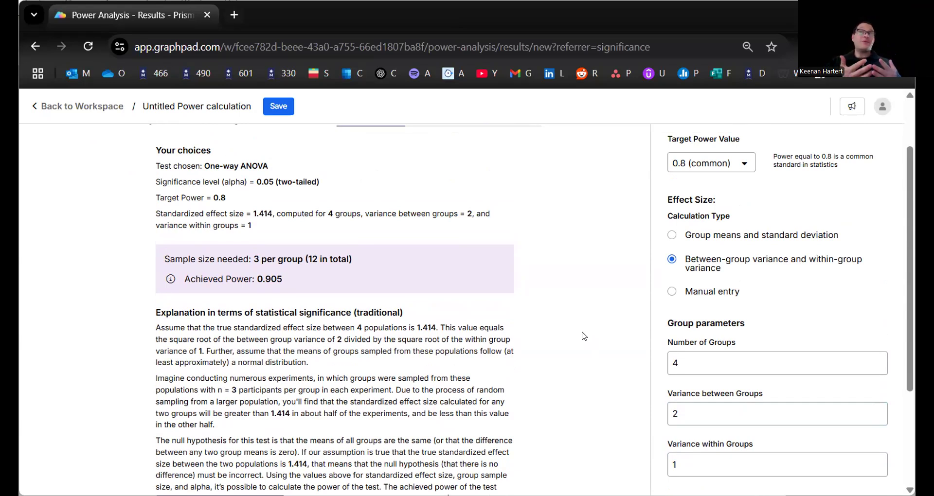
{"action": "scroll", "coordinate": [357, 296], "scroll_direction": "up", "scroll_amount": 2}
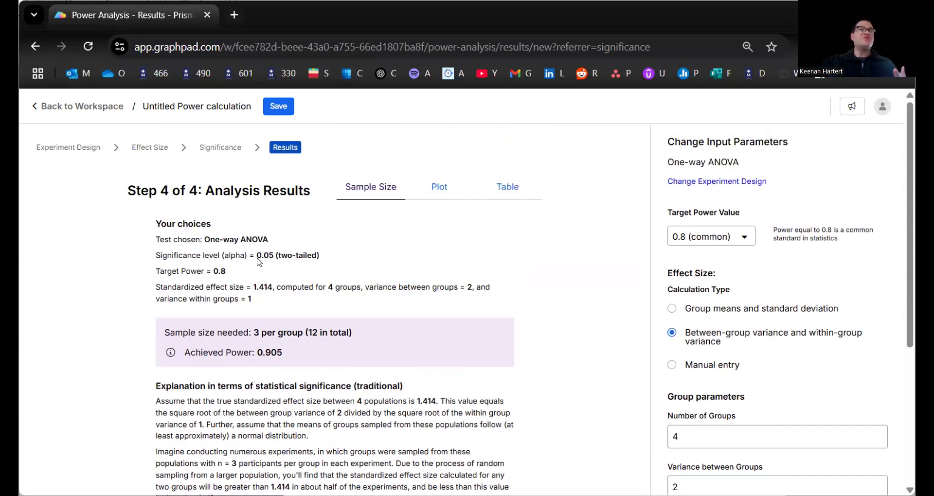
Return to the experimental design selection of the power analysis.
{"action": "left_click", "coordinate": [65, 145]}
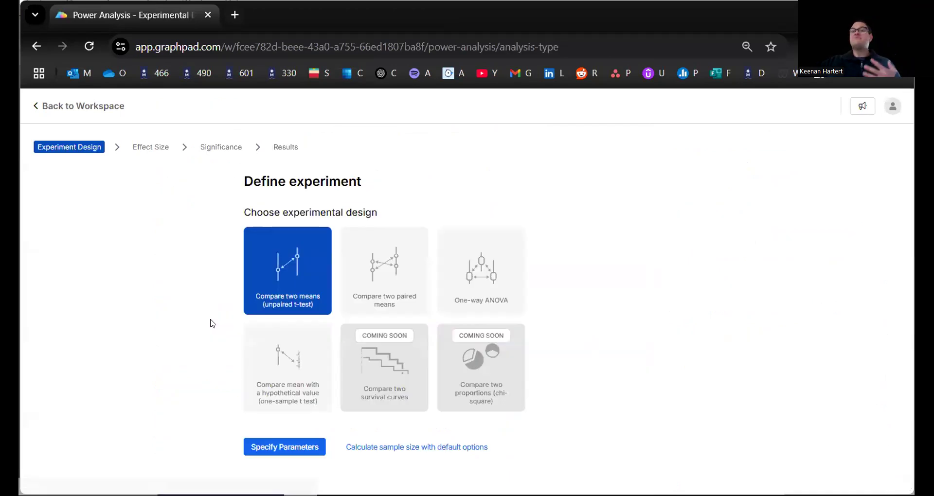